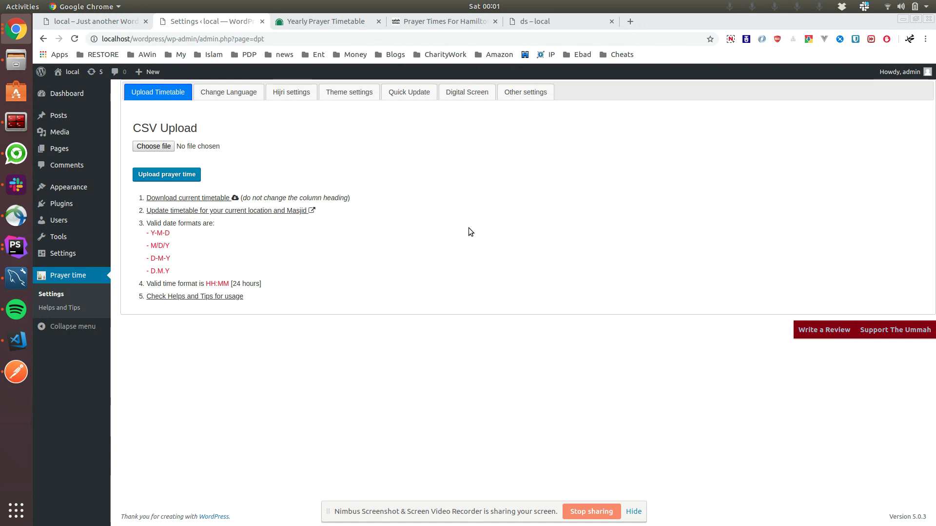
Close the Yearly Prayer Timetable and Prayer Times For Hamilton pages and return to the ds prayer screen
left_click(468, 93)
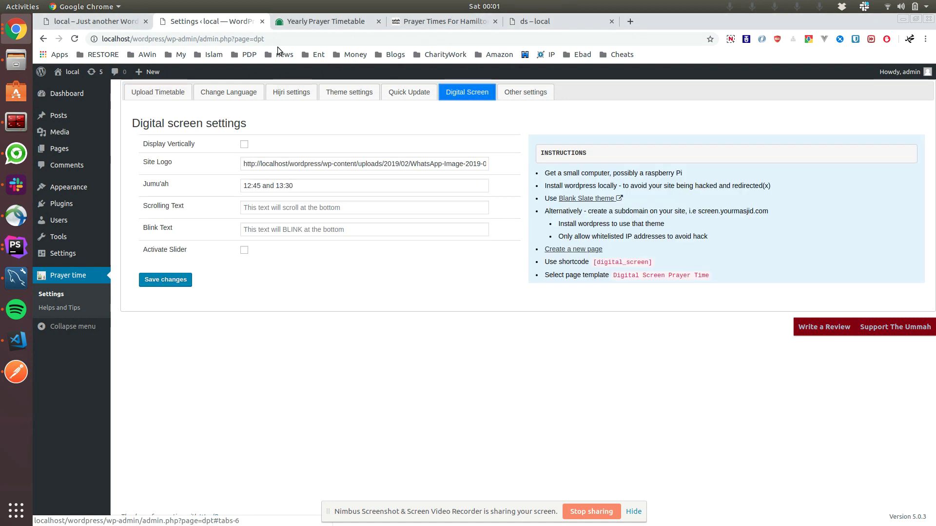
left_click(379, 16)
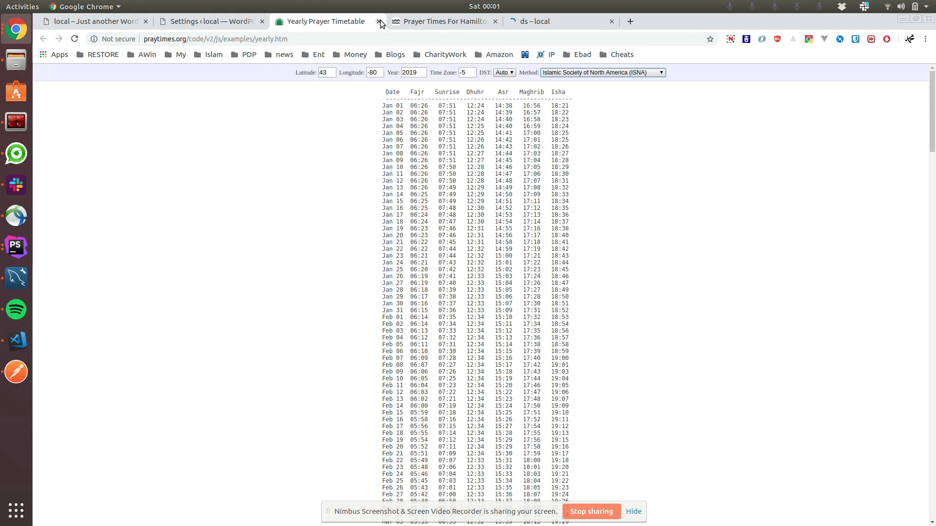
left_click(379, 21)
left_click(380, 22)
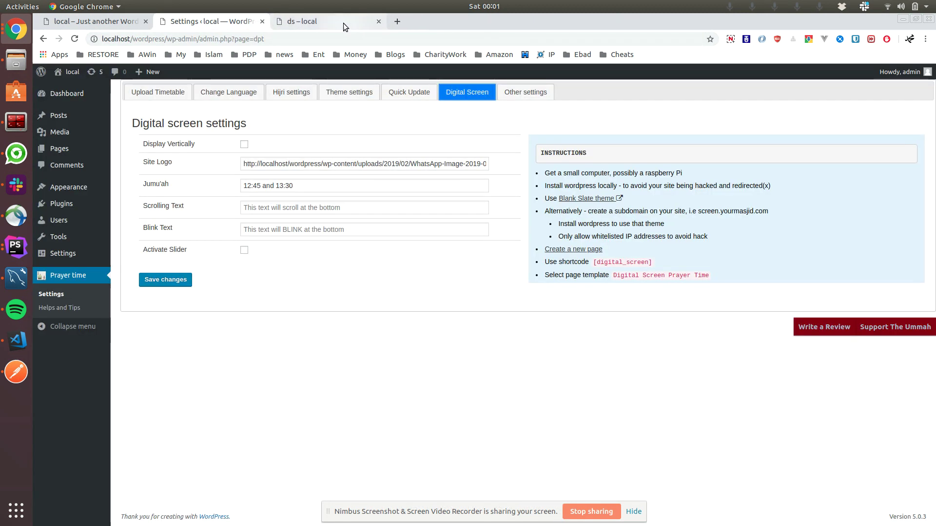
left_click(343, 22)
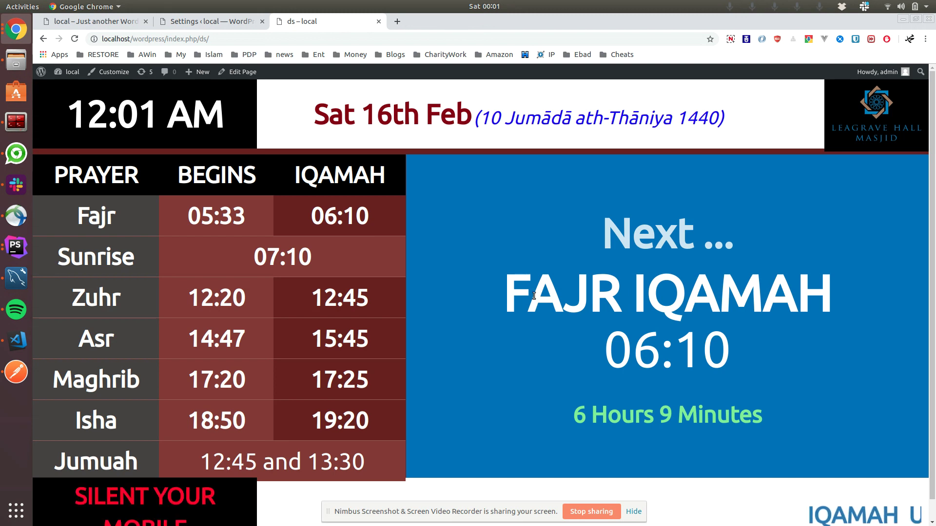
Scroll through the ds prayer-time display, then go back to the Digital screen settings
left_click(633, 511)
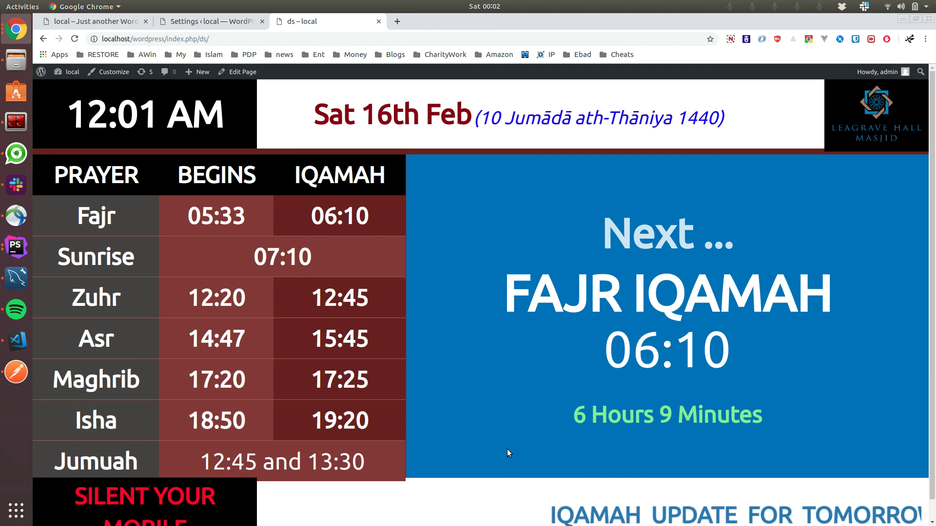
scroll(489, 386, "down", 1)
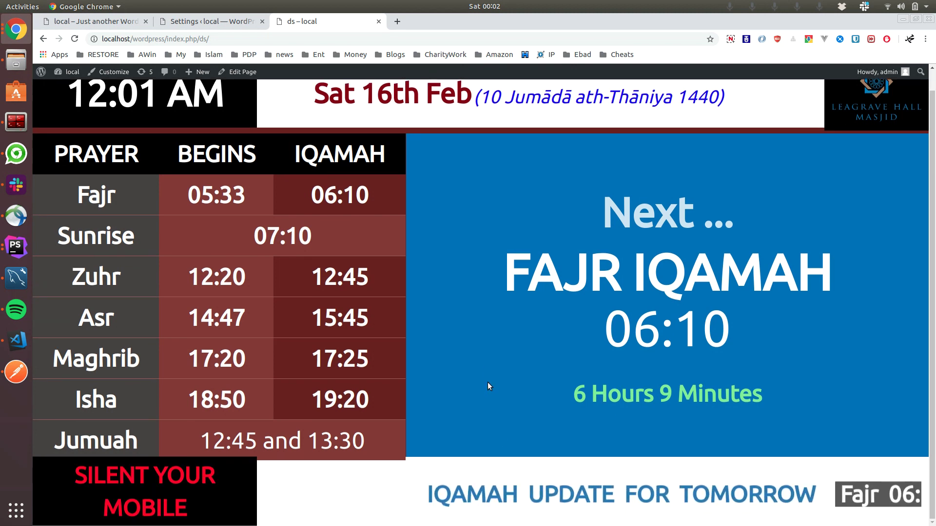
scroll(488, 382, "up", 1)
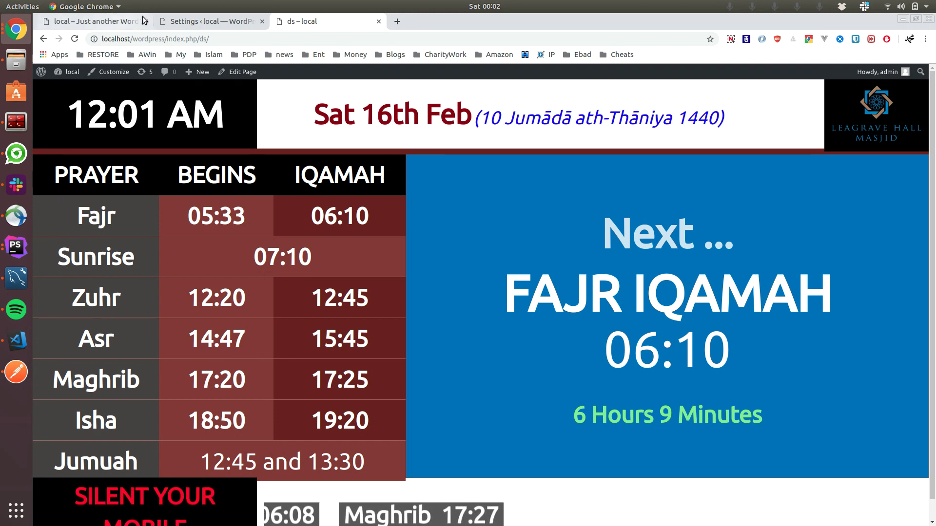
left_click(192, 22)
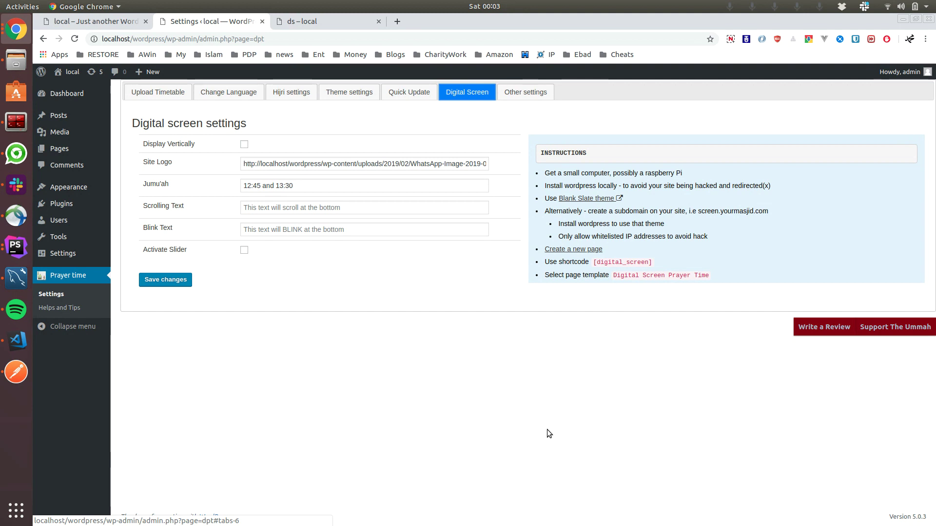
left_click(307, 21)
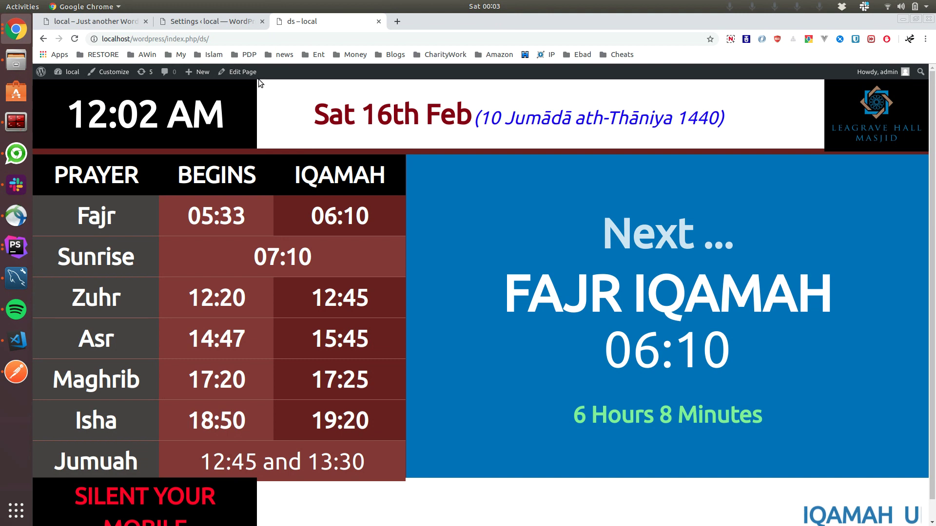
left_click(224, 22)
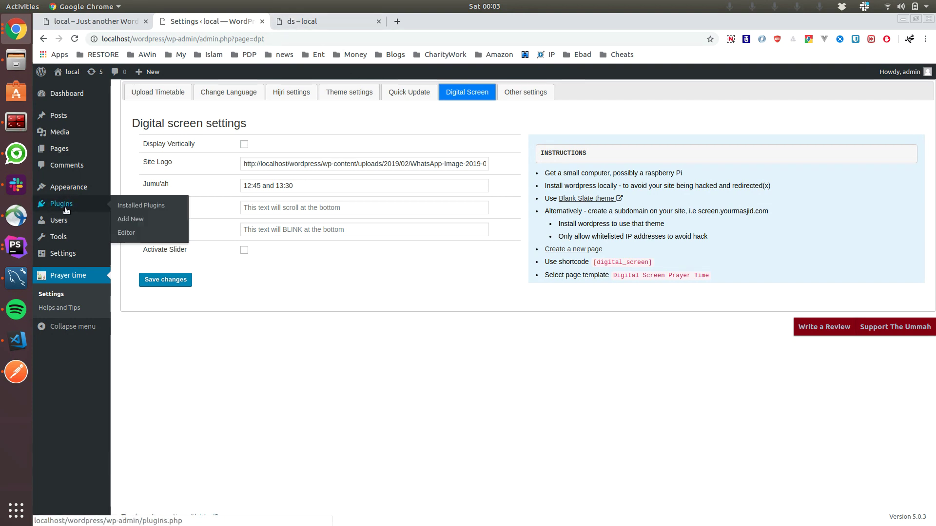
Search the Add New themes directory for 'blank slate', then return to the ds prayer screen
mouse_move(68, 189)
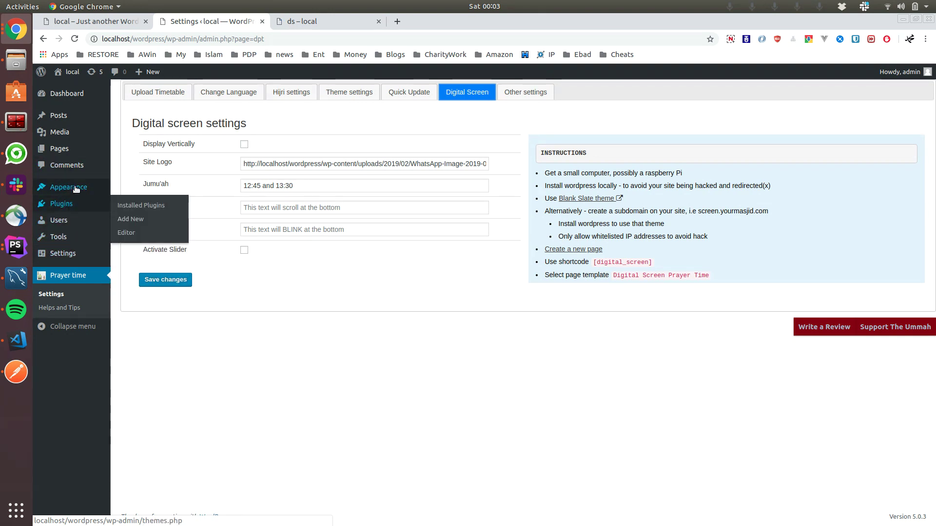
left_click(129, 190)
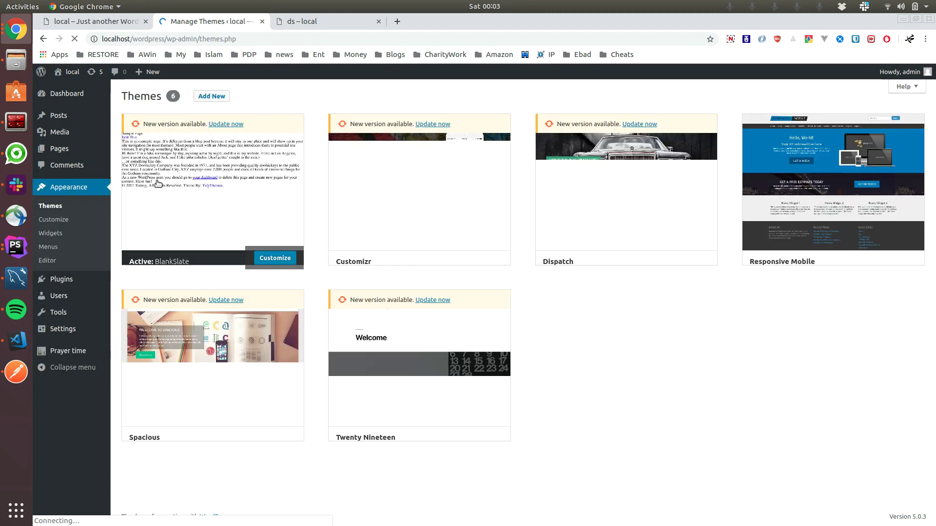
left_click(211, 96)
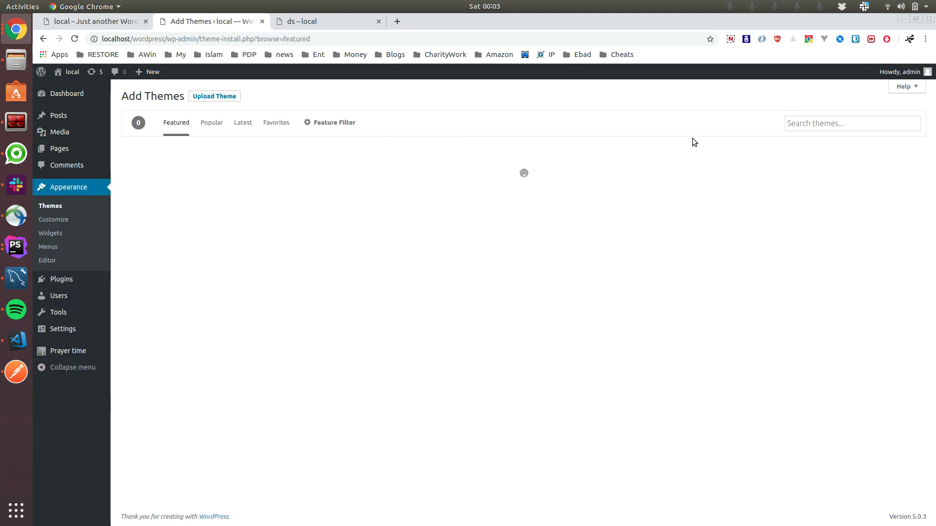
left_click(799, 123)
type("bl")
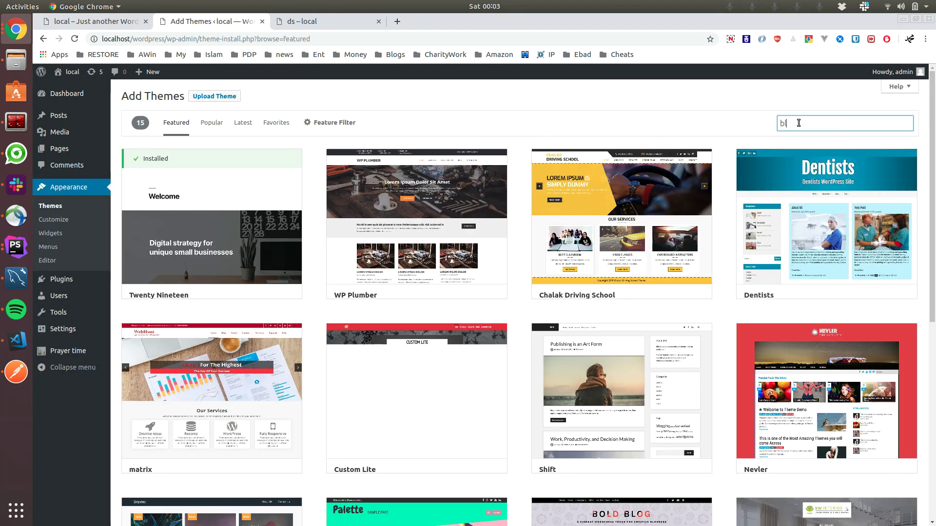
type("ank slate")
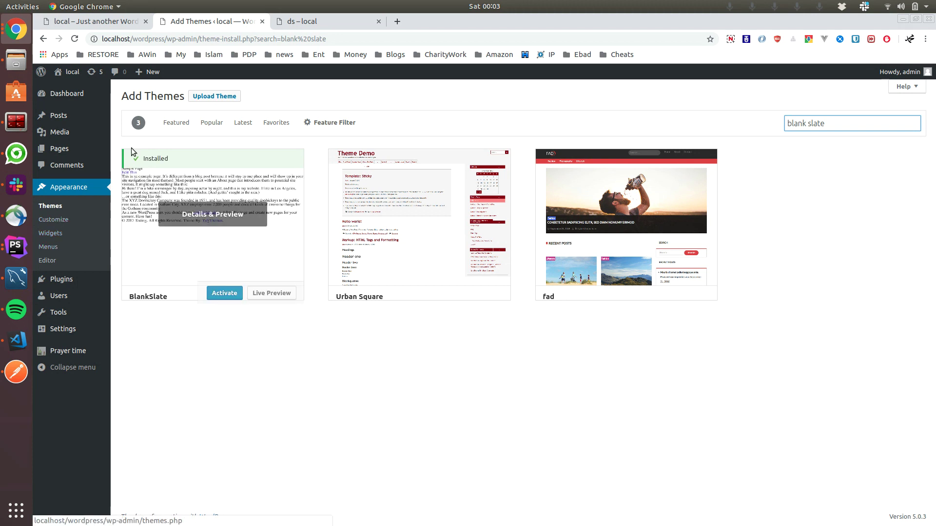
left_click(297, 22)
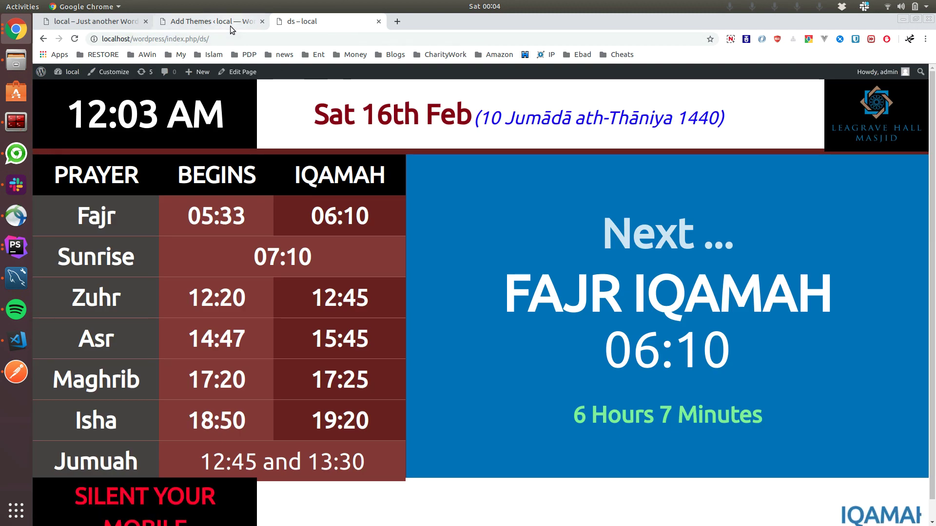
Reopen Prayer time settings, mark the whitelist-IP advice, and follow the create-a-new-page link
left_click(230, 26)
left_click(60, 352)
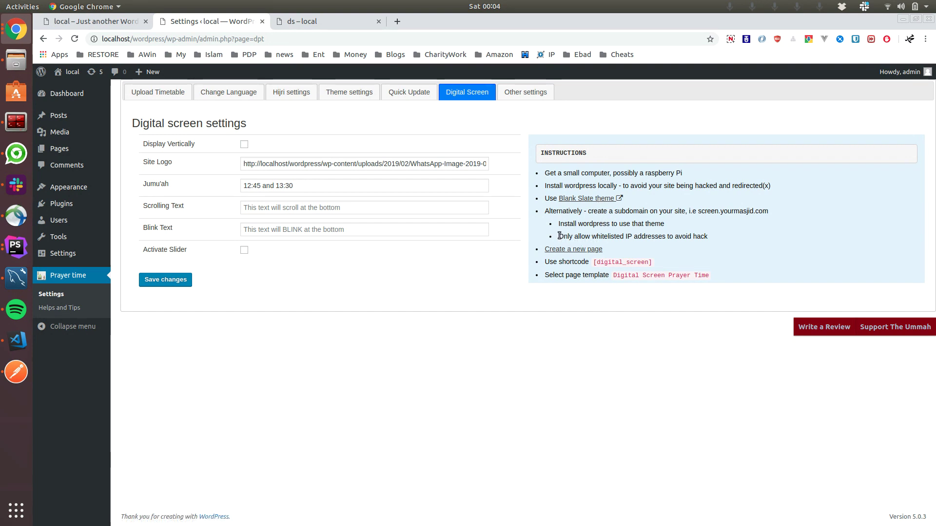
left_click_drag(560, 236, 703, 243)
left_click(589, 250)
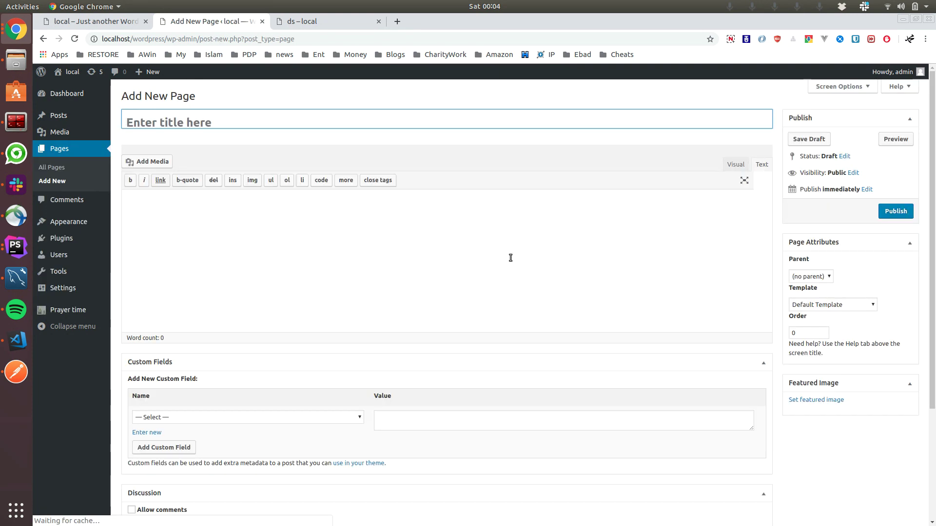
Highlight the [digital_screen] shortcode and 'Digital Screen Prayer Time' template in the instructions, then return to ds
left_click(370, 239)
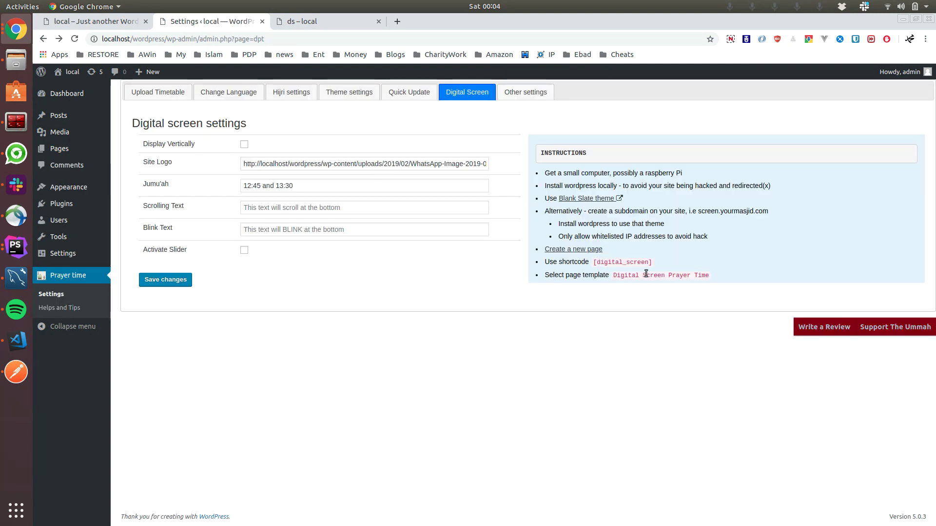
left_click_drag(657, 265, 594, 264)
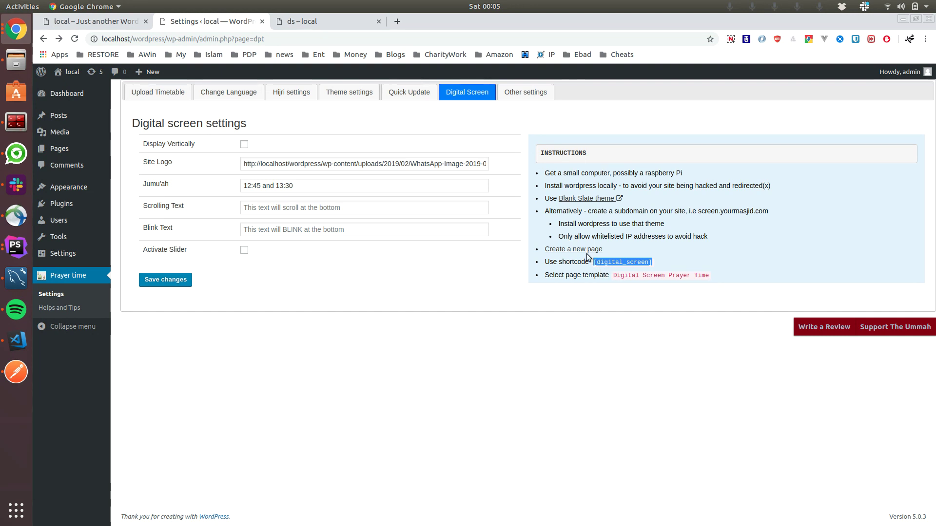
left_click(607, 276)
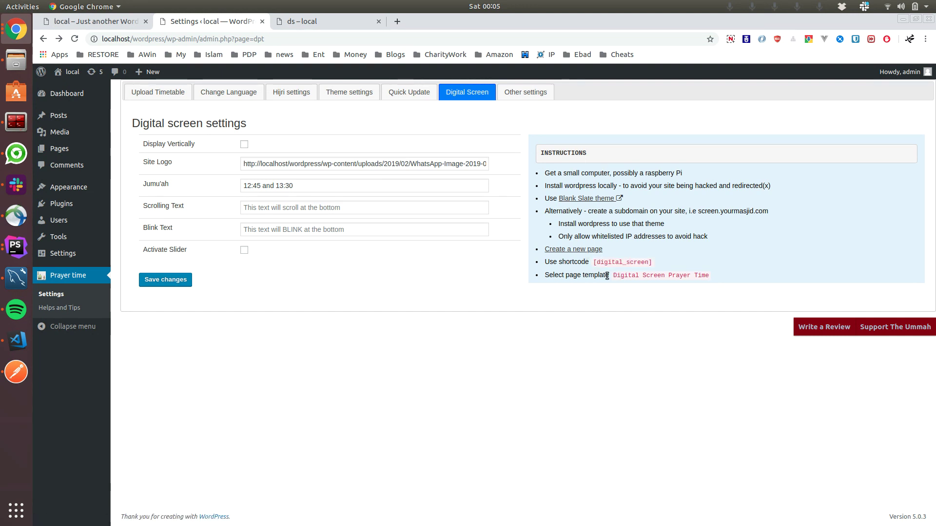
left_click_drag(628, 276, 651, 276)
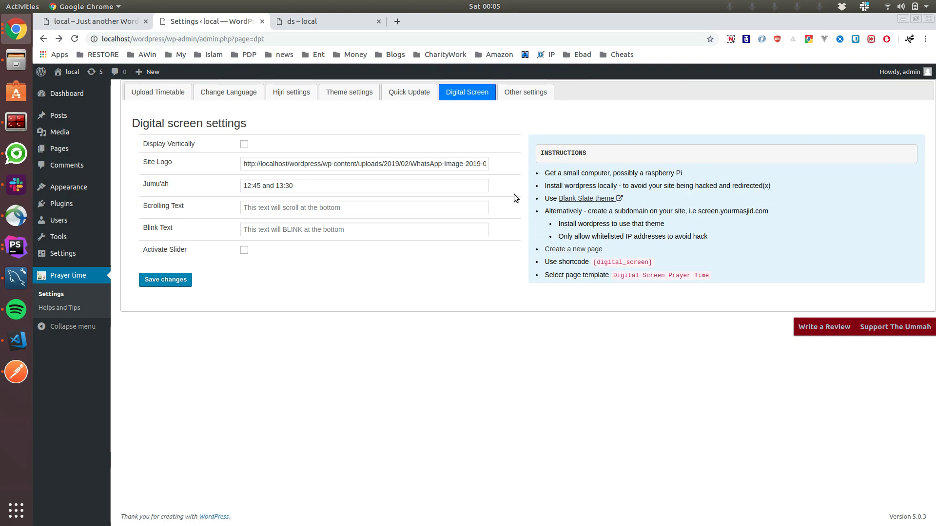
left_click(327, 19)
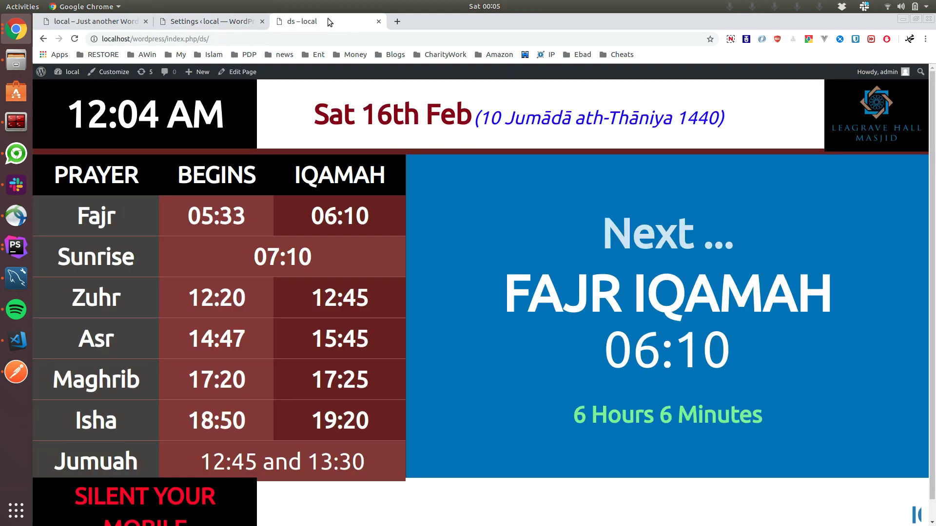
Confirm the ds page has the [digital_screen] shortcode and Digital Screen Prayer Time template, then view it full screen
left_click(249, 73)
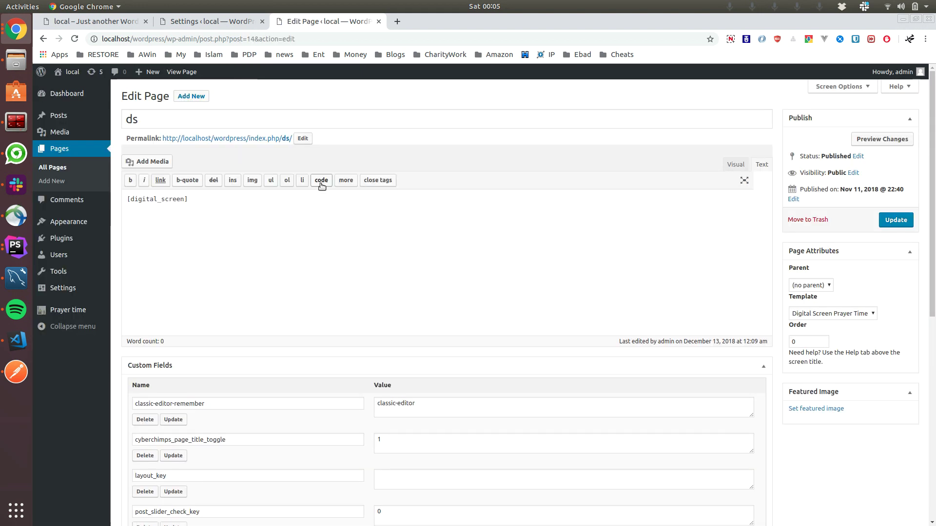
left_click_drag(203, 205, 119, 201)
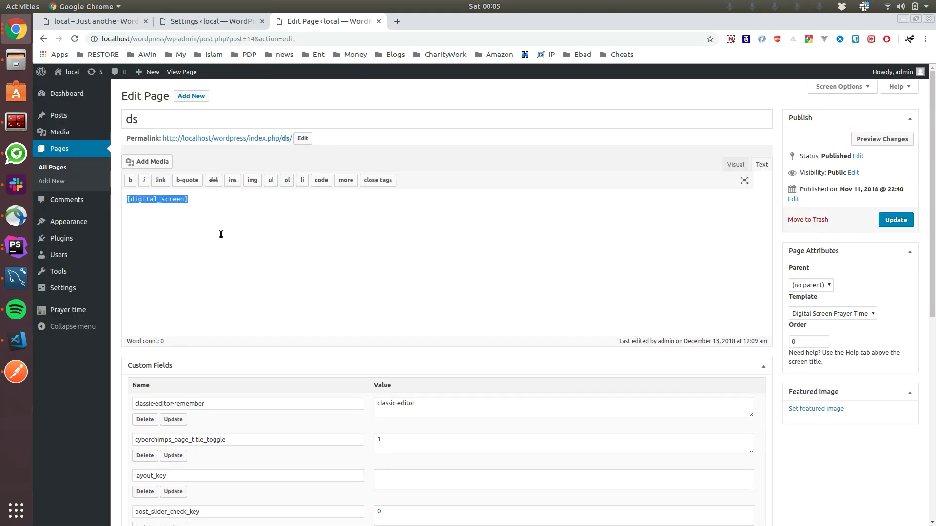
left_click(813, 313)
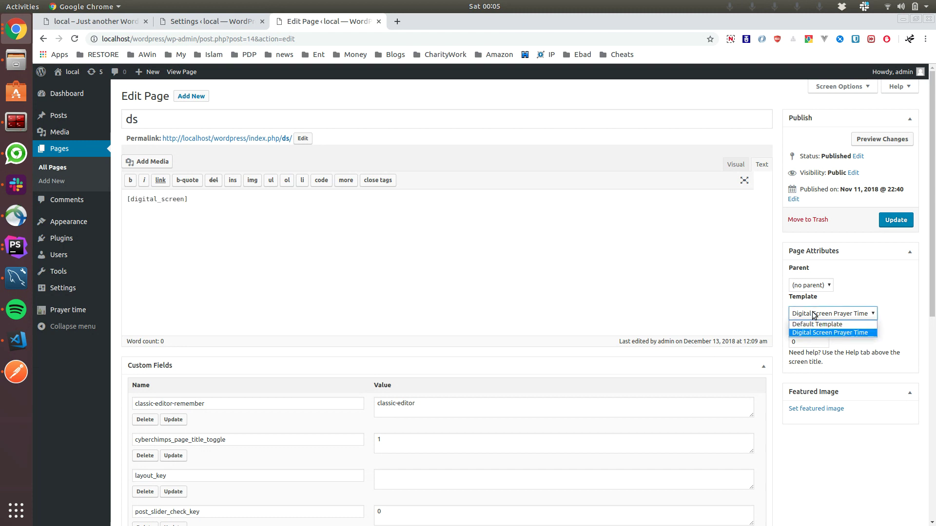
left_click(830, 333)
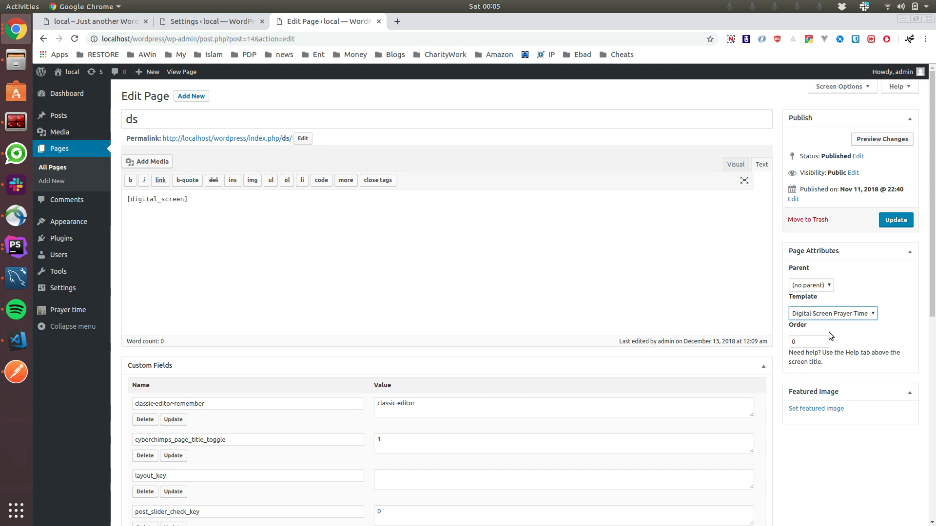
left_click(665, 288)
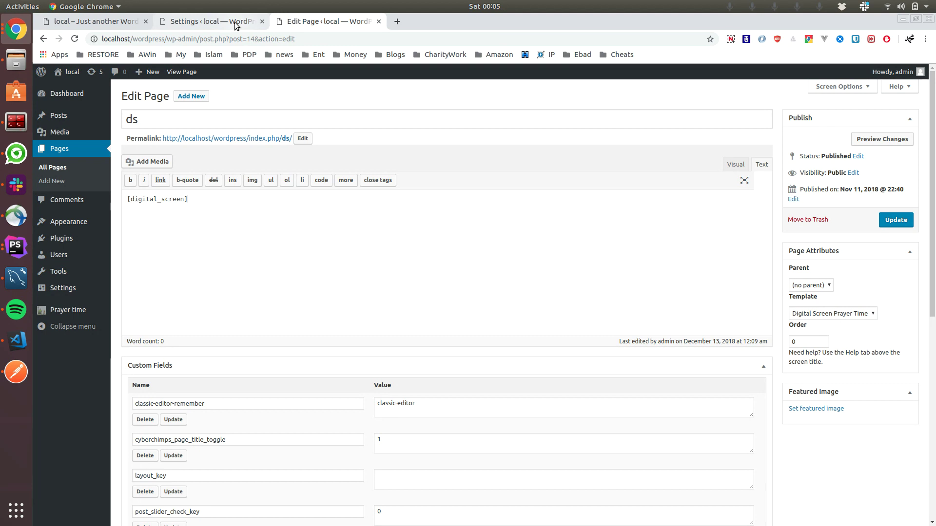
left_click(181, 72)
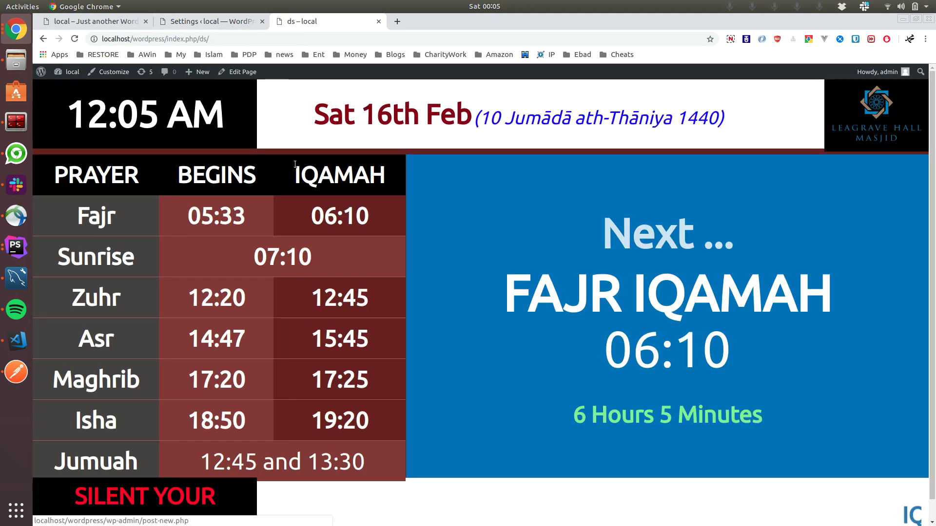
key("F11")
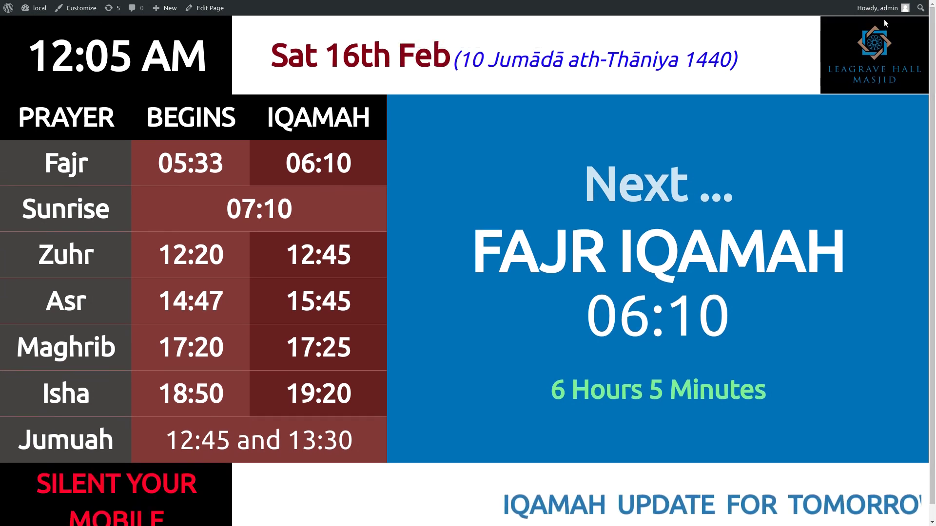
Exit full screen and go back to the Prayer time Digital screen settings
mouse_move(880, 8)
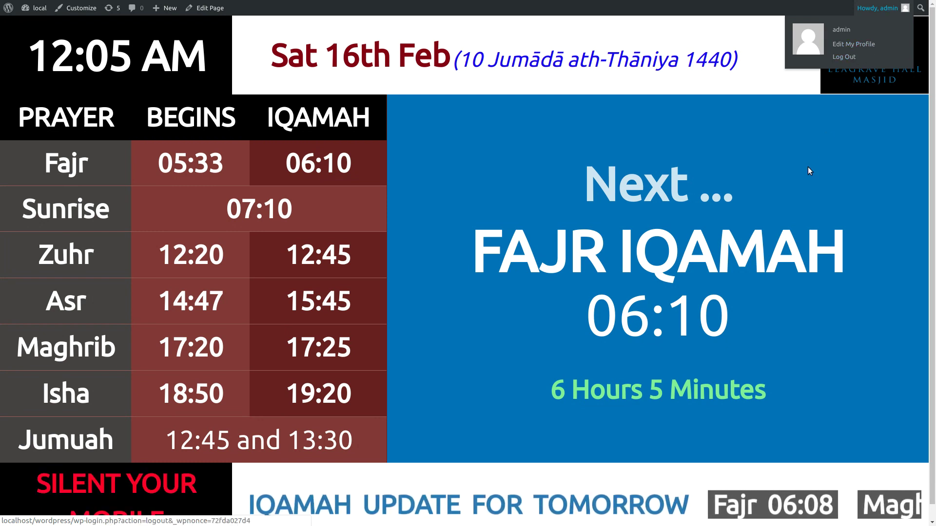
key("F11")
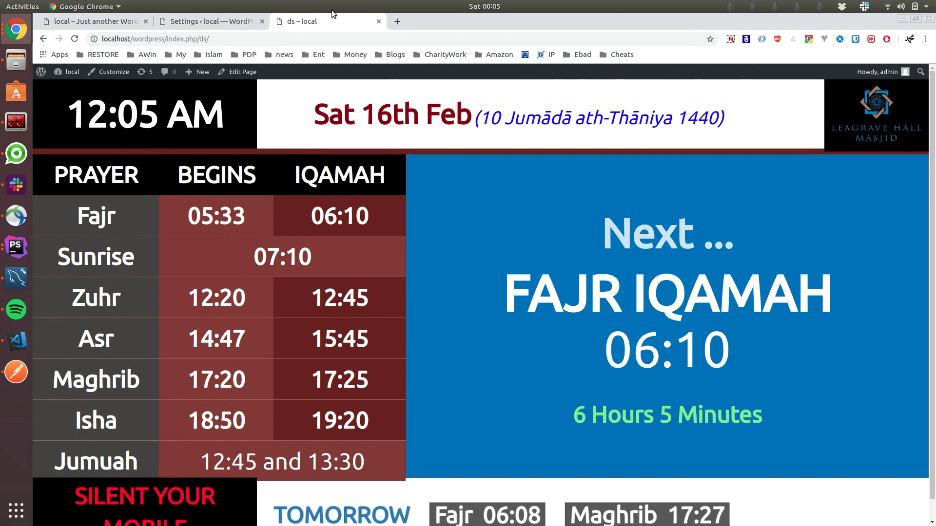
left_click(224, 22)
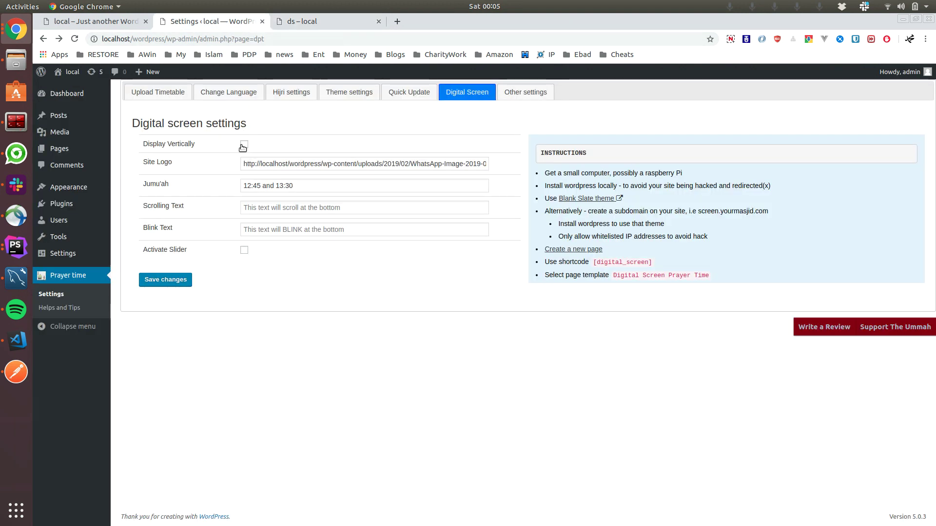
Save Display Vertically turned on and reload the ds page to see the vertical layout
left_click(308, 20)
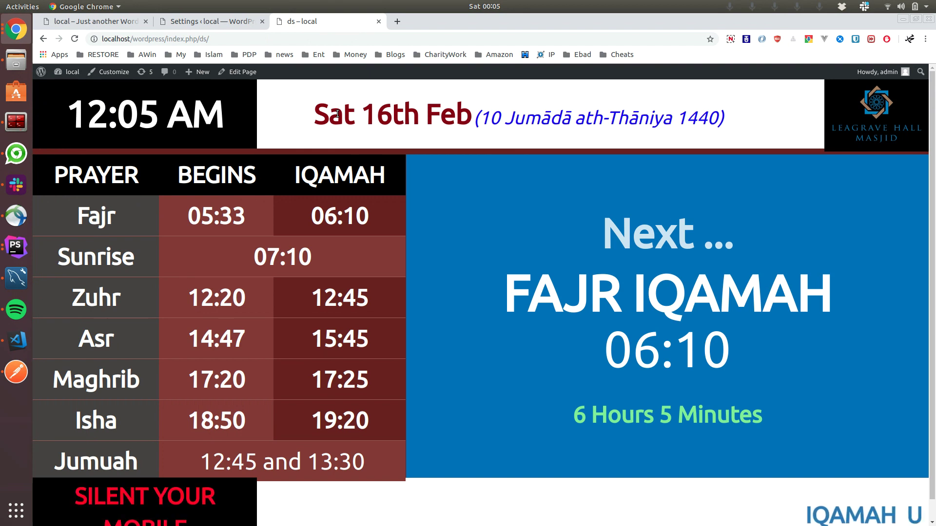
left_click(232, 19)
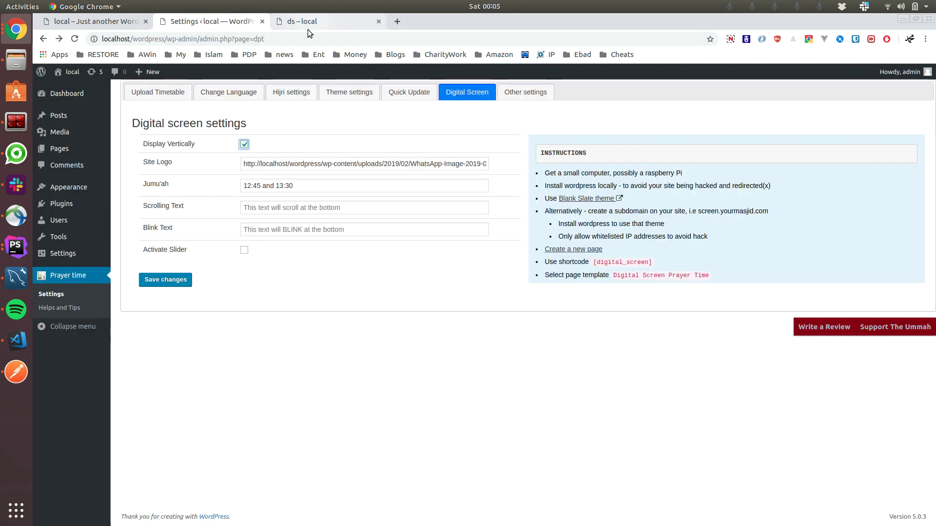
left_click(166, 280)
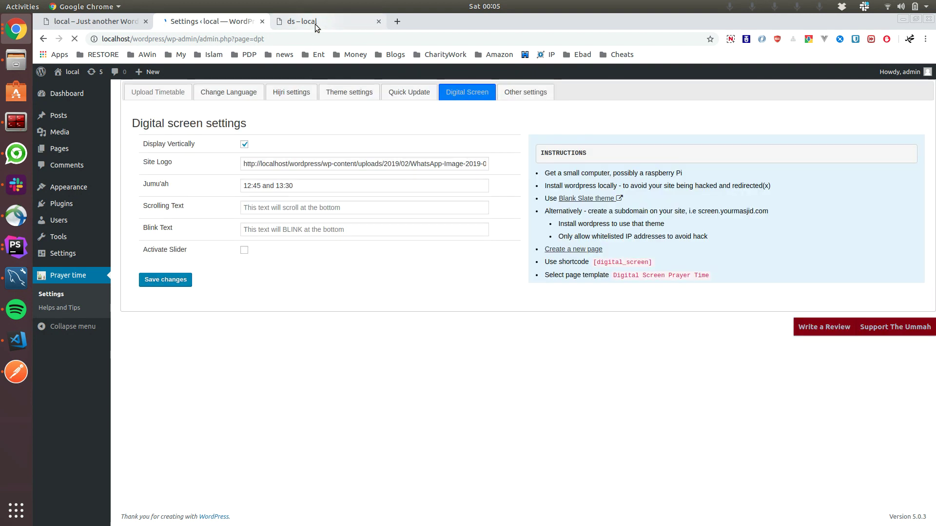
left_click(306, 21)
key("F5")
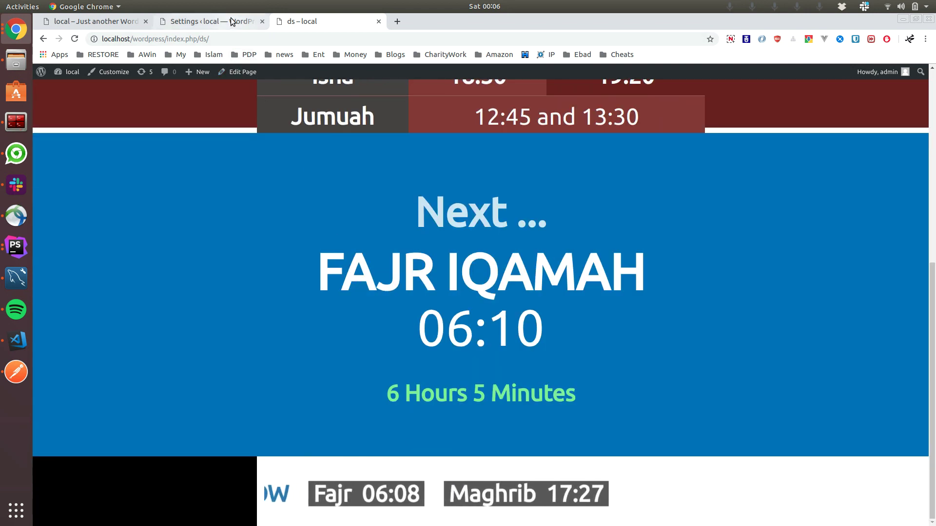
left_click(232, 21)
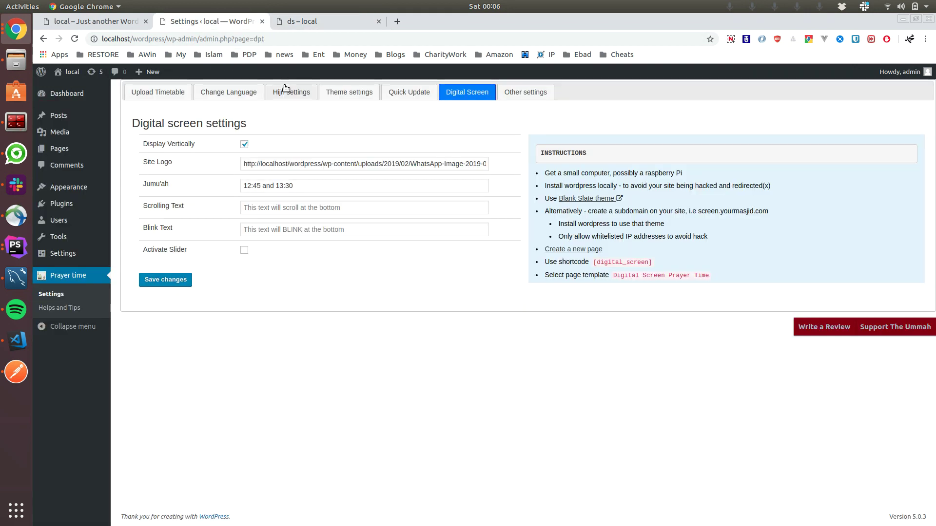
left_click(342, 95)
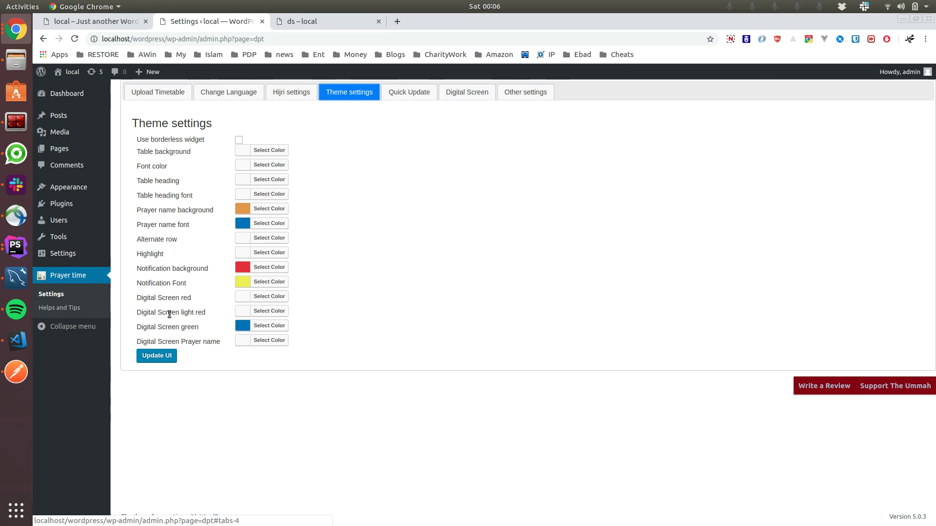
left_click_drag(136, 299, 215, 343)
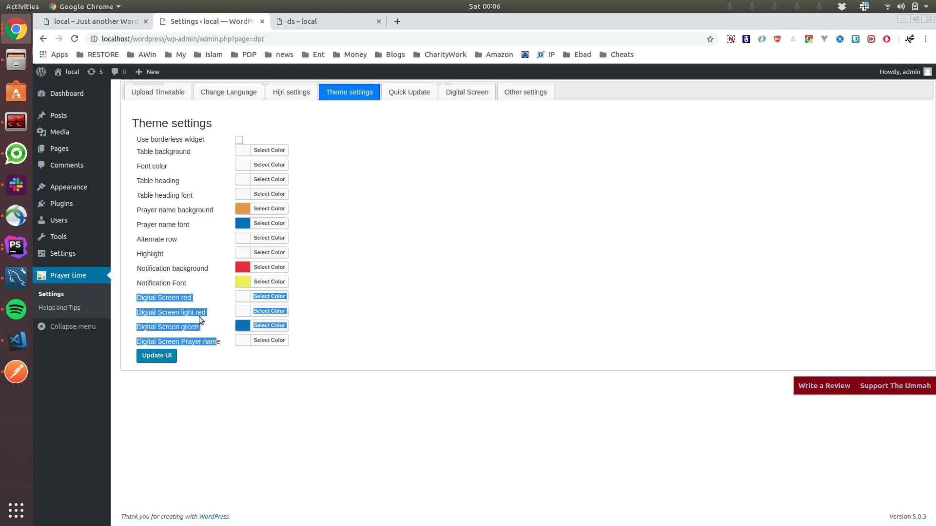
left_click(201, 345)
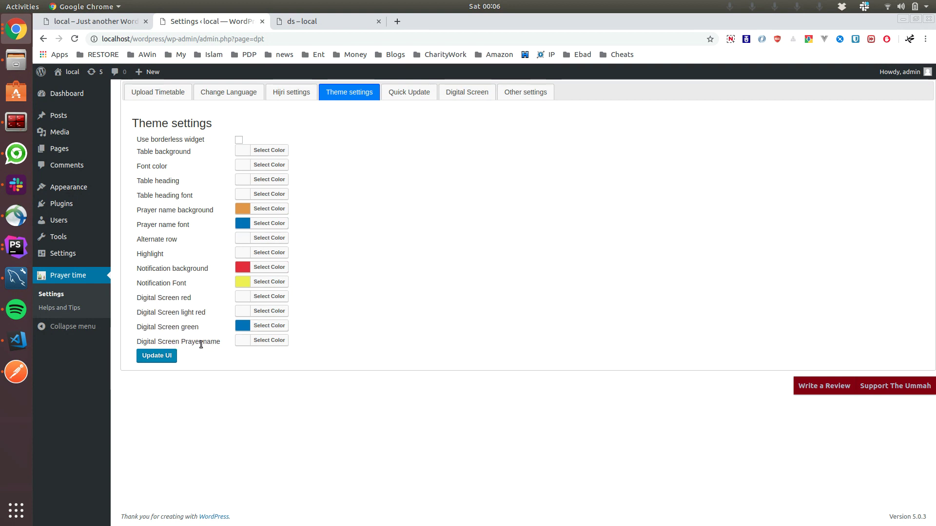
left_click(343, 24)
scroll(300, 202, "up", 10)
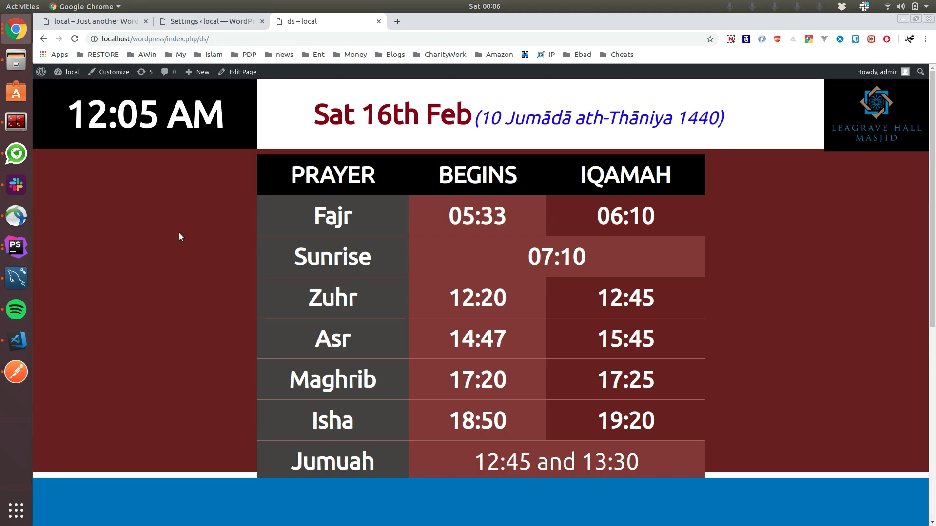
left_click_drag(450, 218, 511, 233)
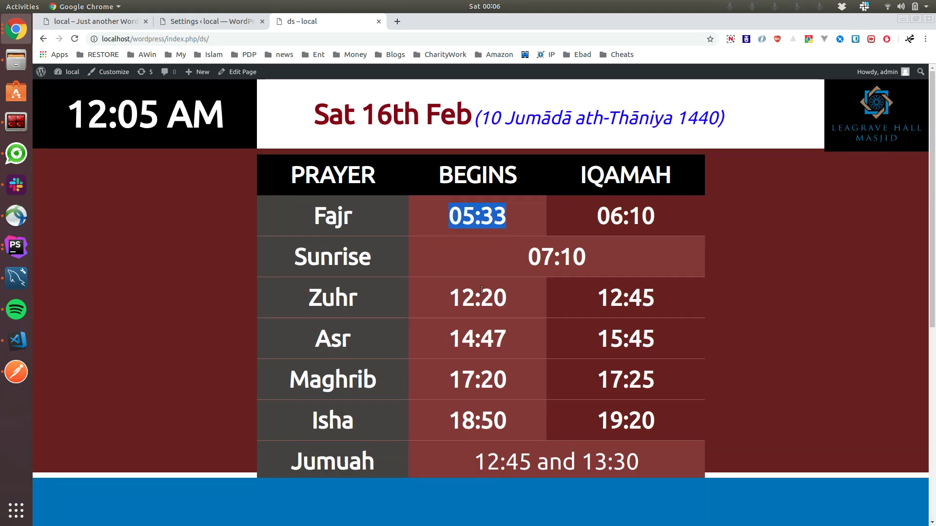
scroll(327, 282, "down", 7)
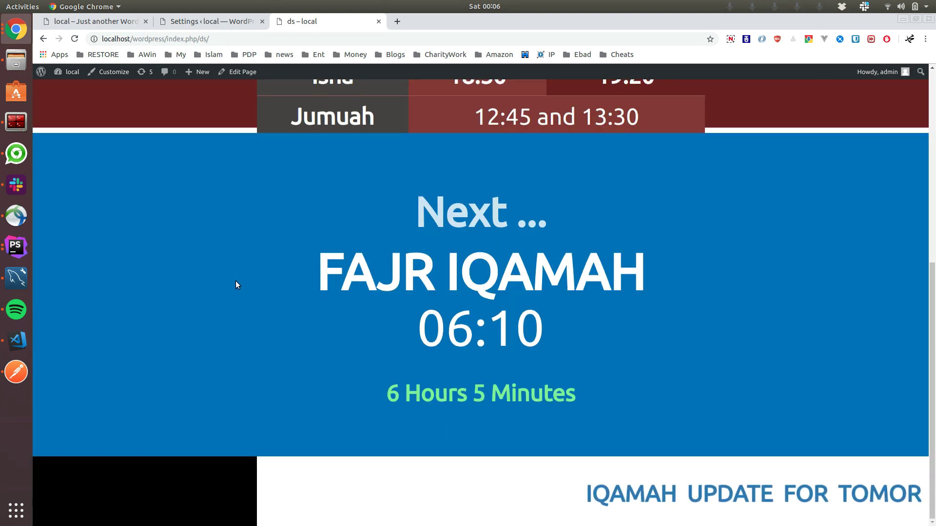
left_click(224, 17)
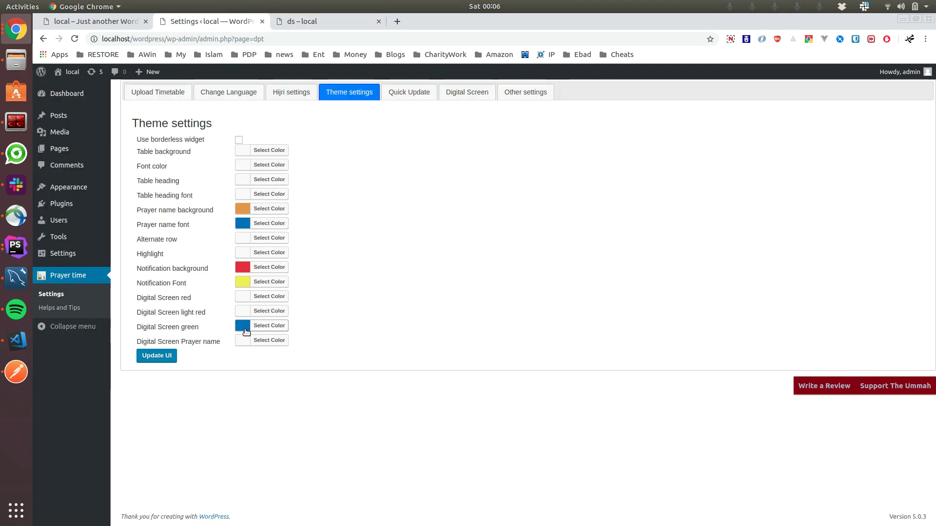
left_click(248, 343)
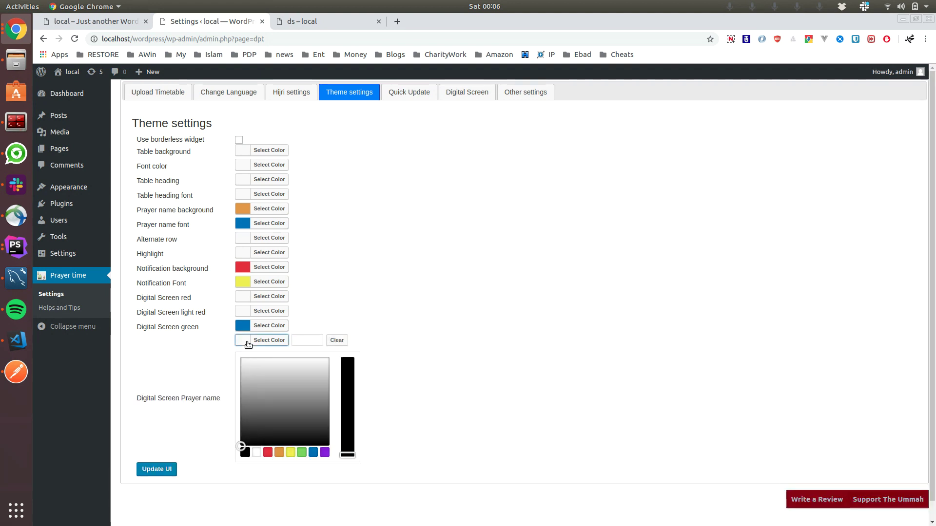
left_click(309, 23)
scroll(293, 293, "up", 7)
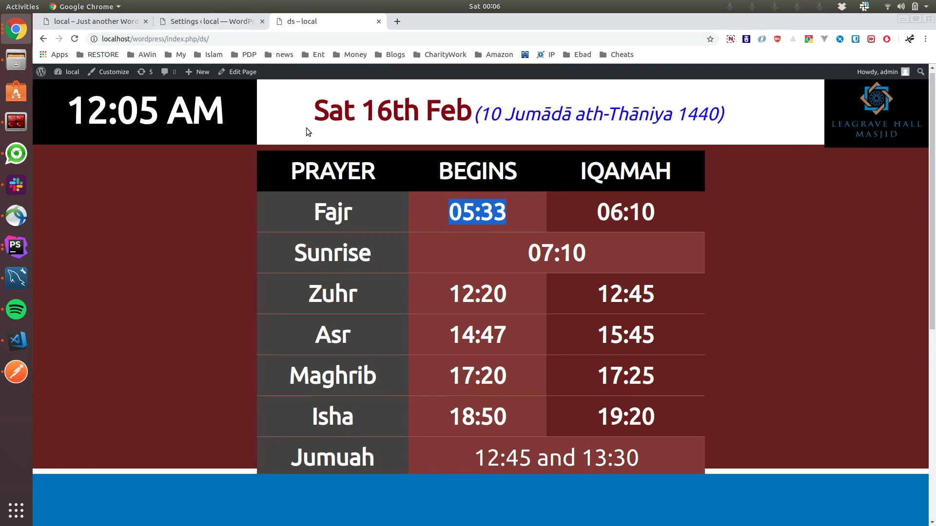
left_click(239, 21)
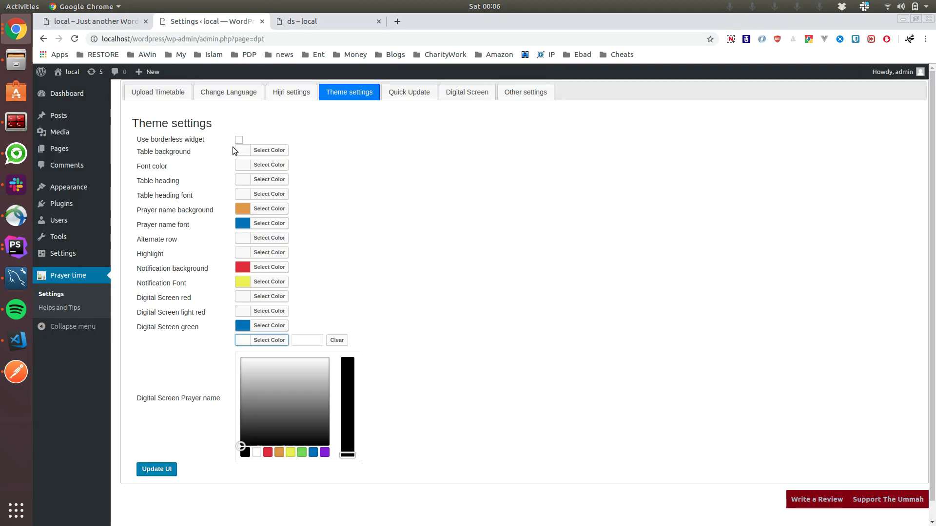
Save the Digital screen settings with Display Vertically unticked, then select the site logo address
left_click(469, 93)
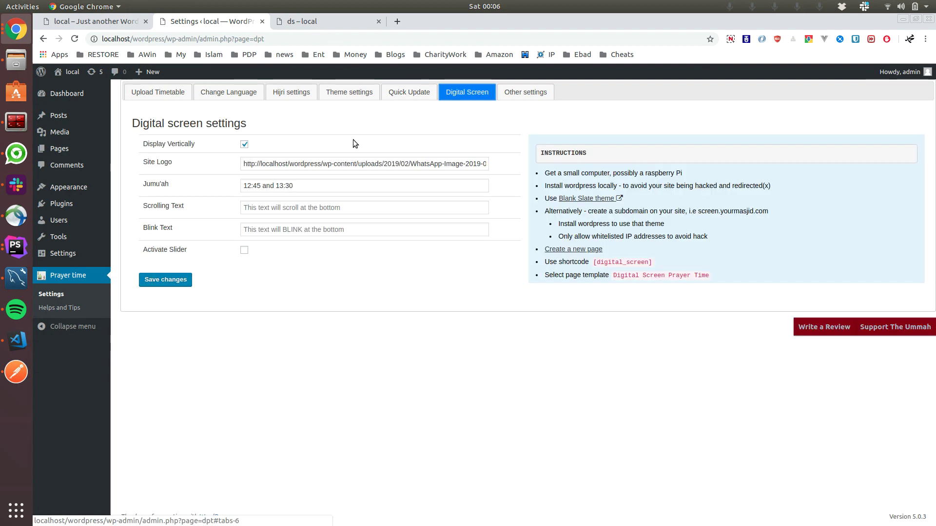
left_click(164, 282)
triple_click(273, 163)
left_click_drag(292, 163, 322, 16)
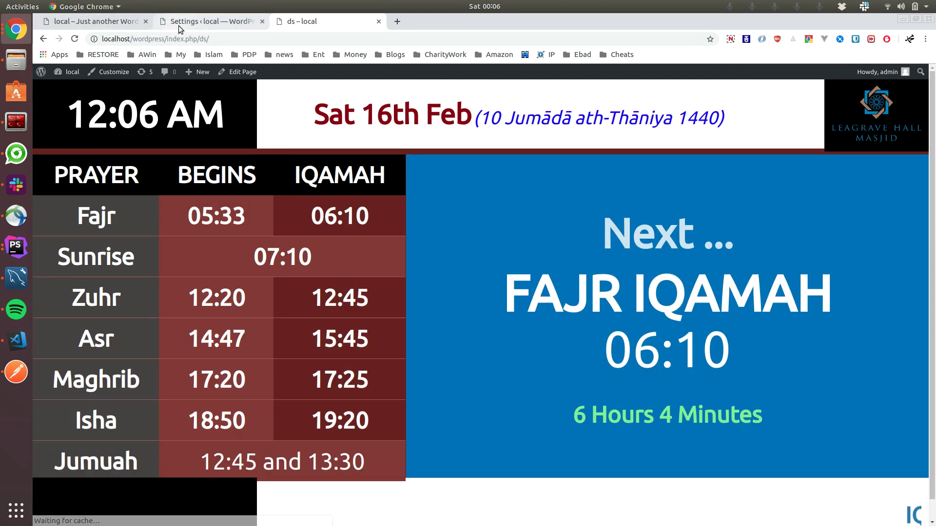
Select the full site logo address in the settings, then return to the ds prayer screen
left_click(202, 23)
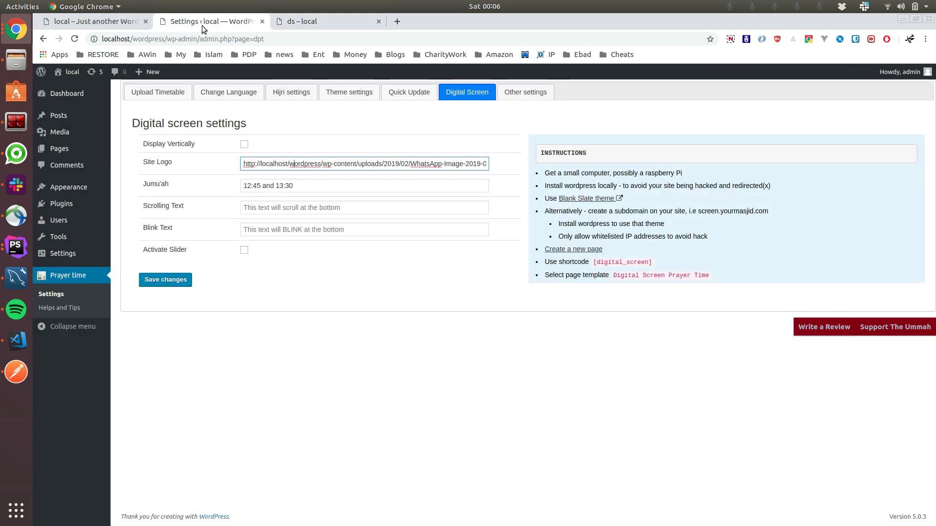
double_click(364, 164)
key("ctrl+a")
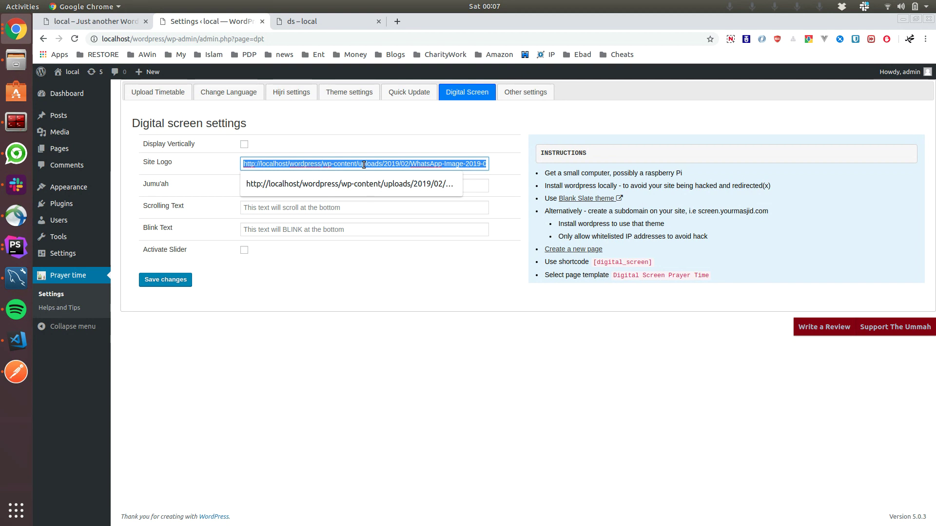
left_click(366, 144)
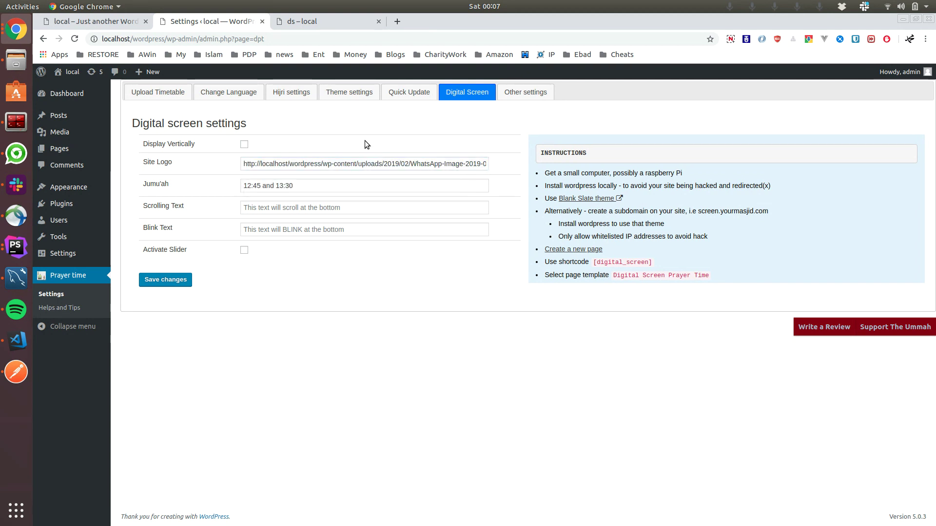
left_click(324, 22)
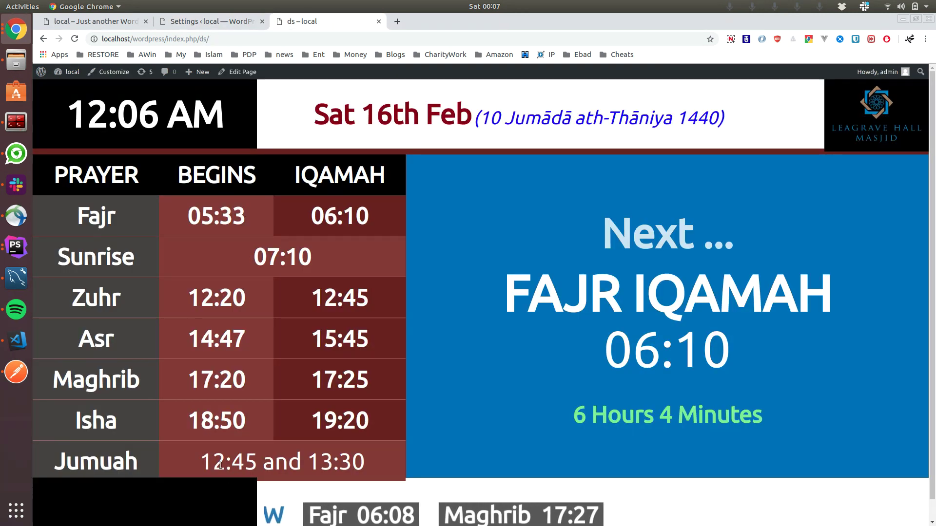
Highlight the Jumu'ah row with times 12:45 and 13:30 on the display, then return to settings
left_click_drag(205, 466, 330, 478)
left_click(326, 439)
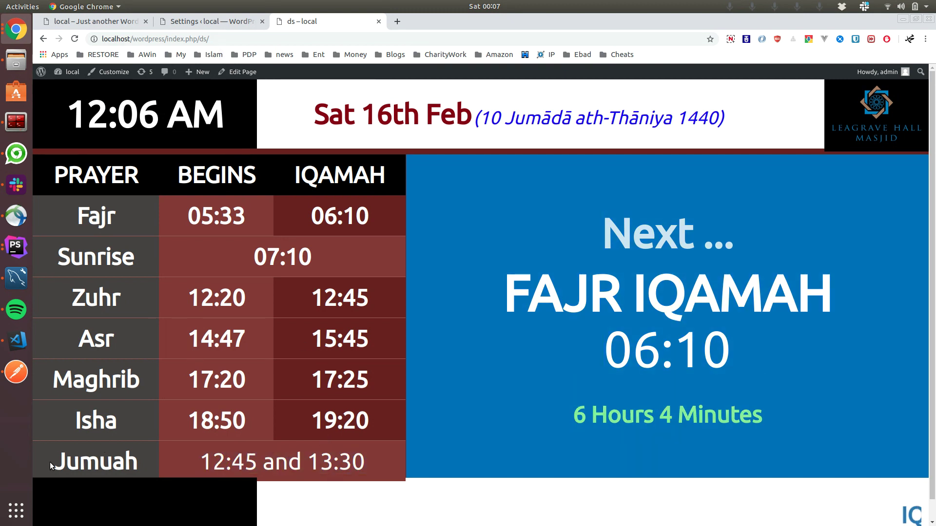
left_click_drag(51, 465, 371, 462)
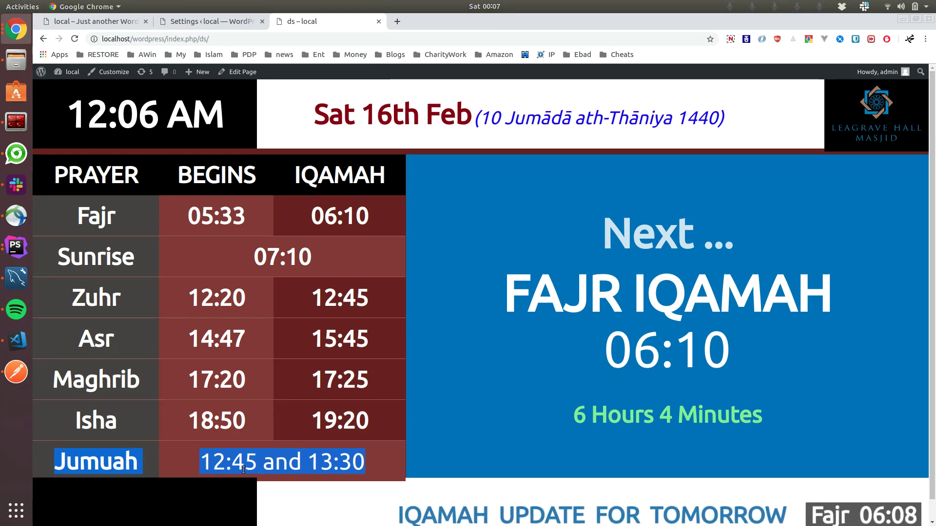
left_click(131, 471)
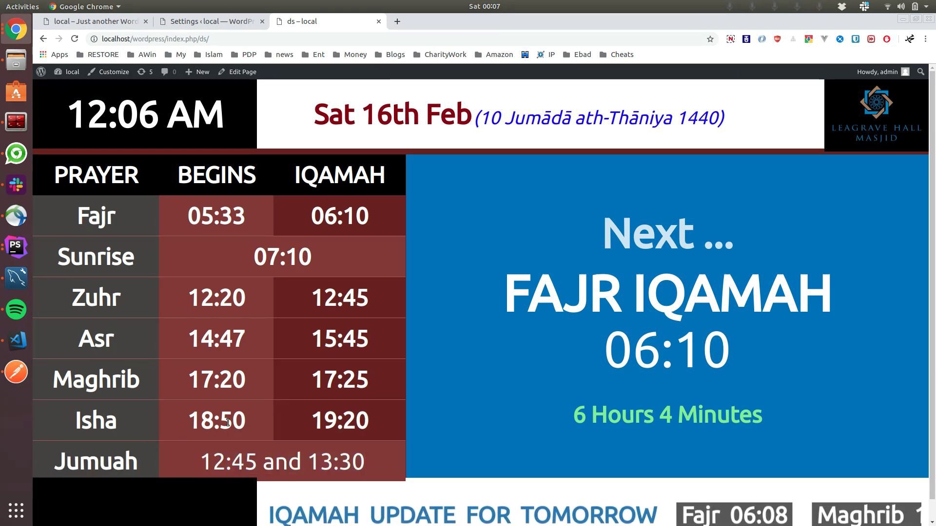
left_click(216, 19)
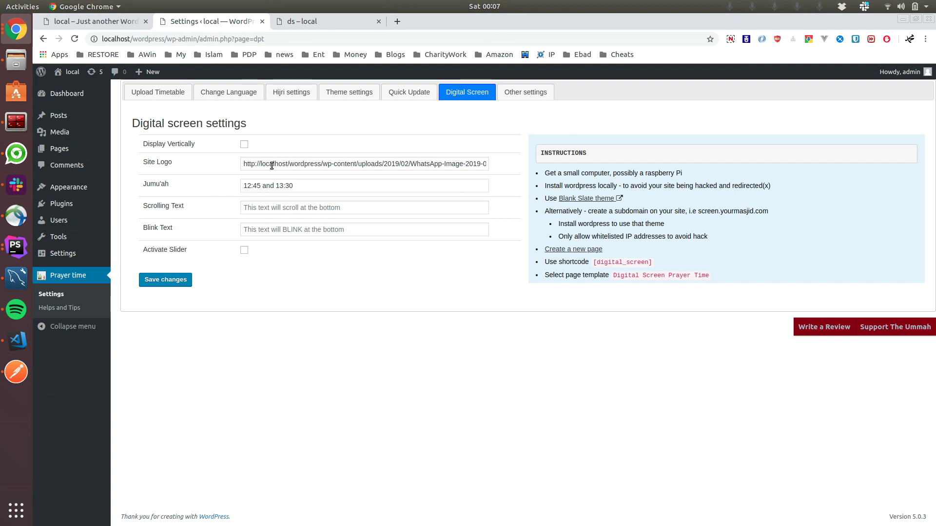
Check the current prayer-time display before editing the Blink Text field
left_click(275, 205)
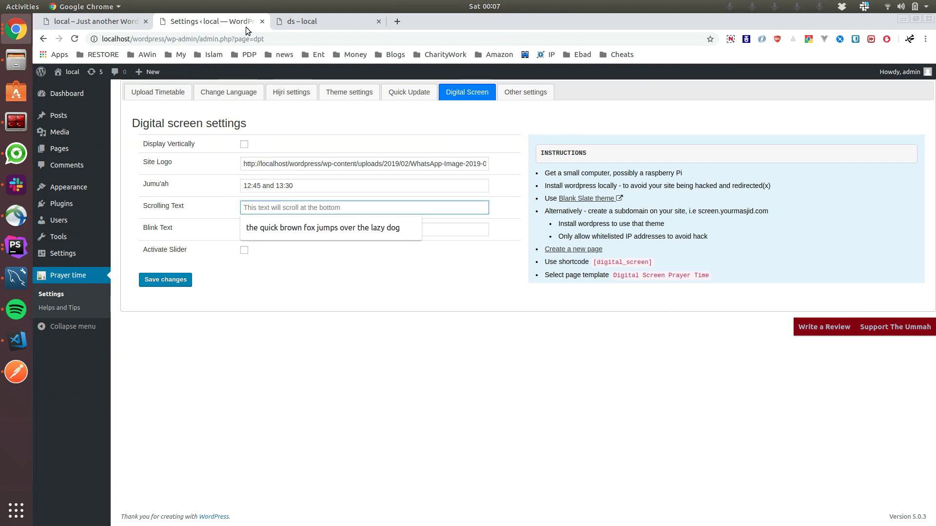
left_click(301, 27)
scroll(327, 398, "down", 1)
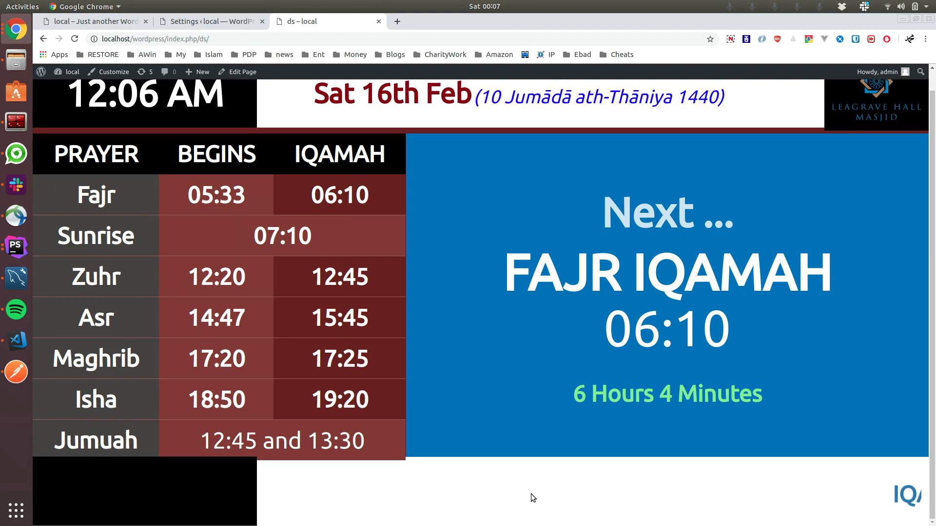
left_click(234, 26)
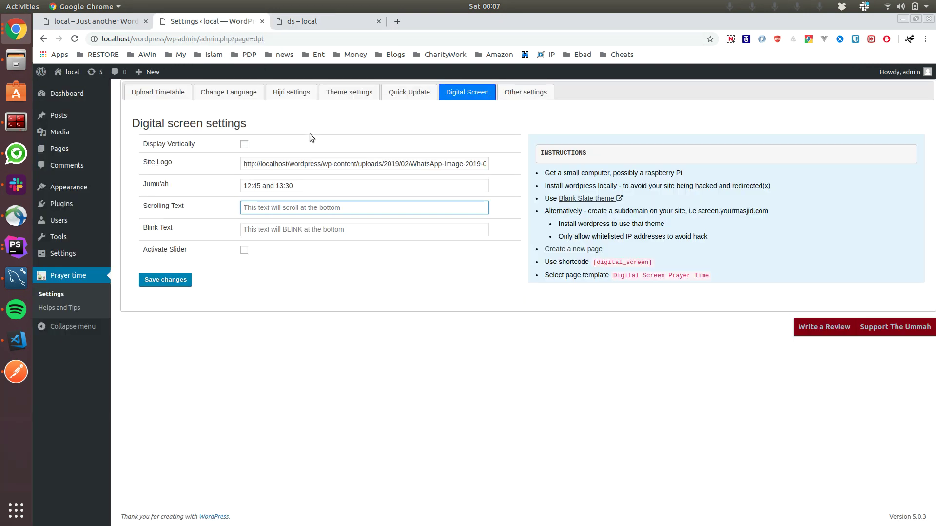
Set Blink Text to 'SILENT YOUR MOBILE', save, and check the updated display
left_click(313, 230)
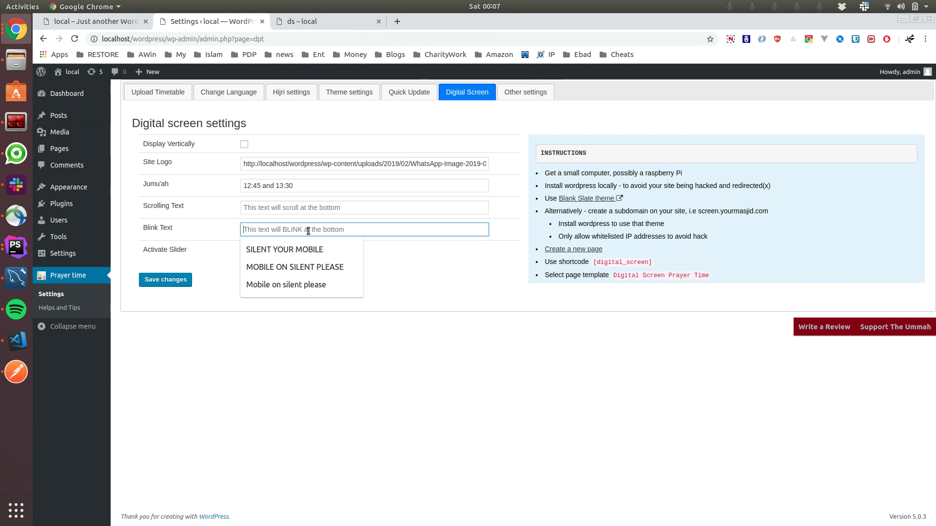
left_click(297, 254)
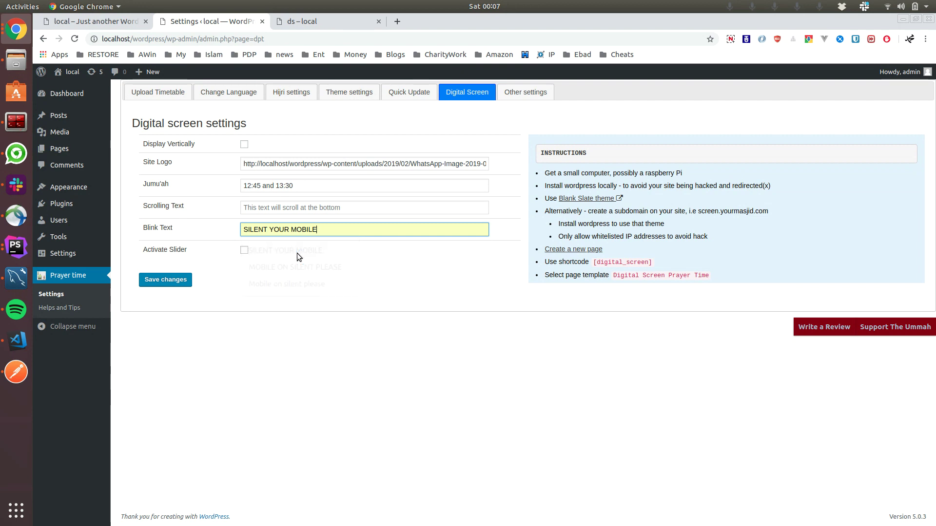
left_click(174, 280)
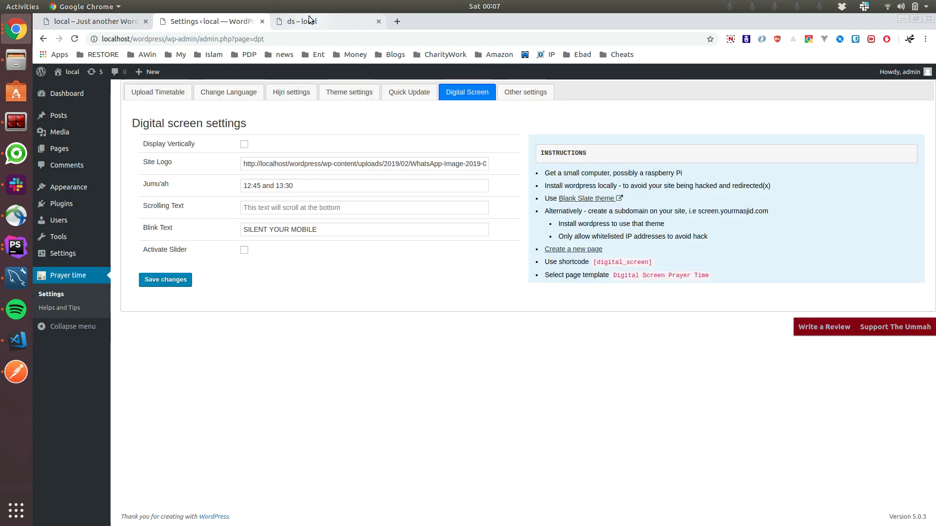
left_click(309, 21)
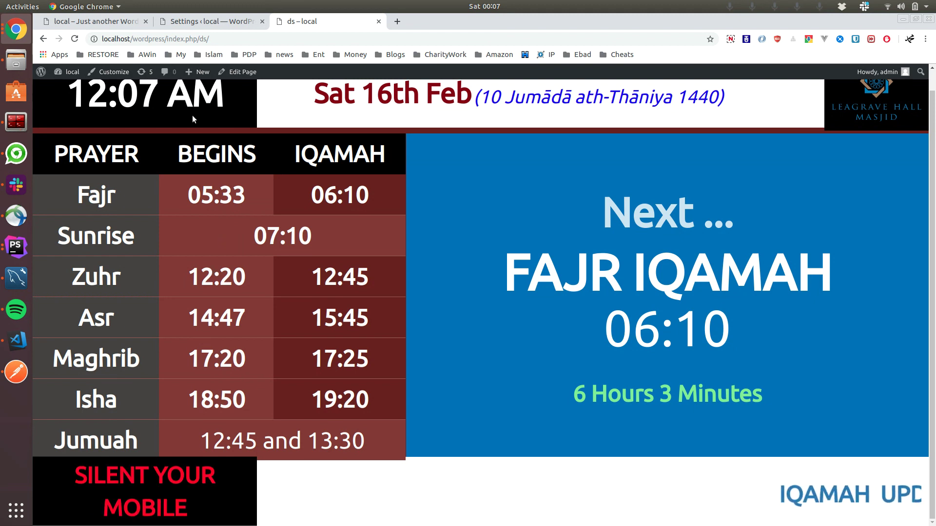
left_click(217, 20)
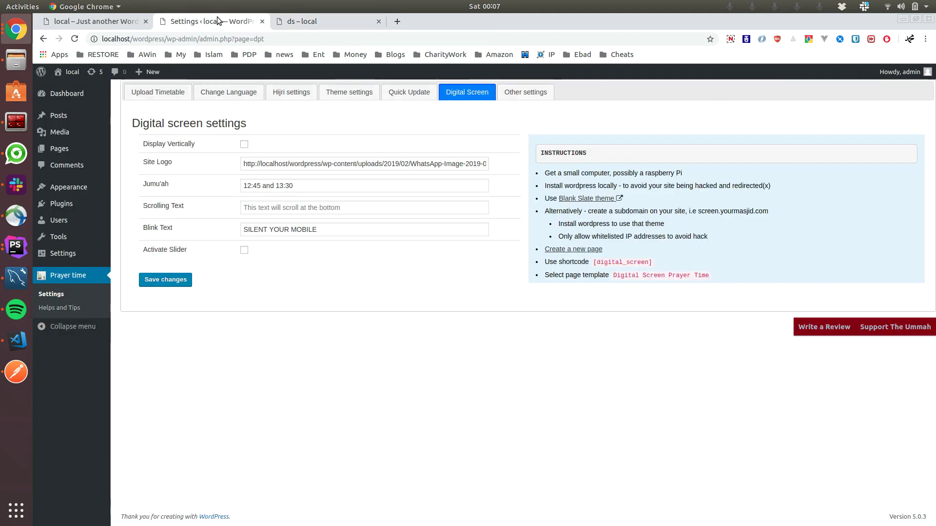
Copy the full image URL of the Kitab al-Salah poster Title.png from the Media Library
left_click(244, 250)
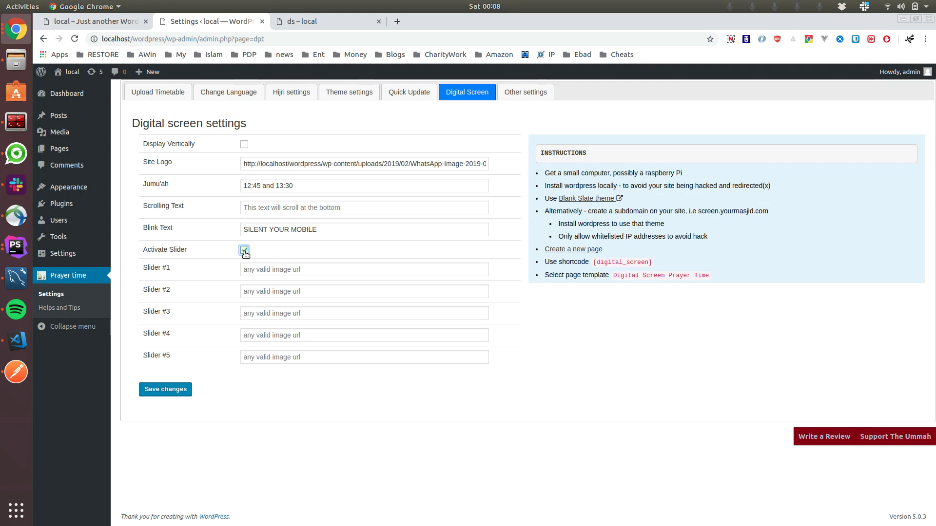
left_click(268, 269)
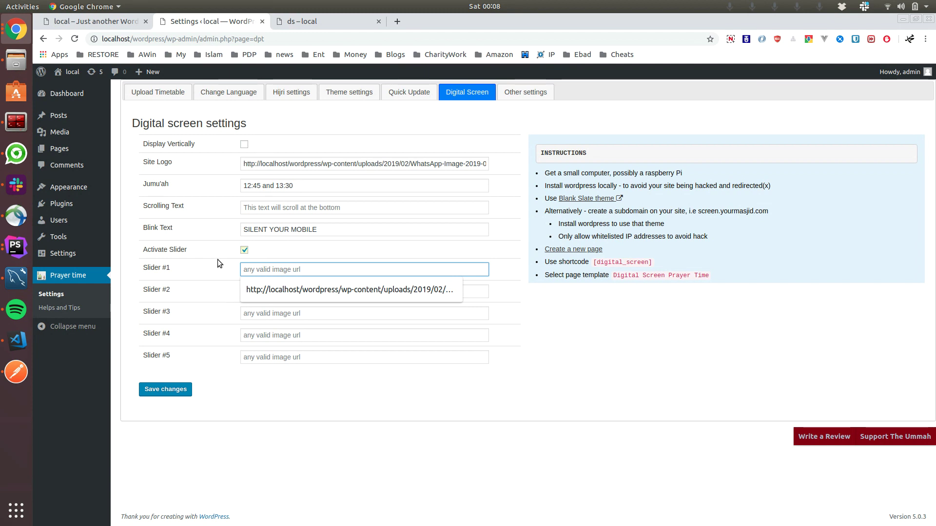
mouse_move(65, 133)
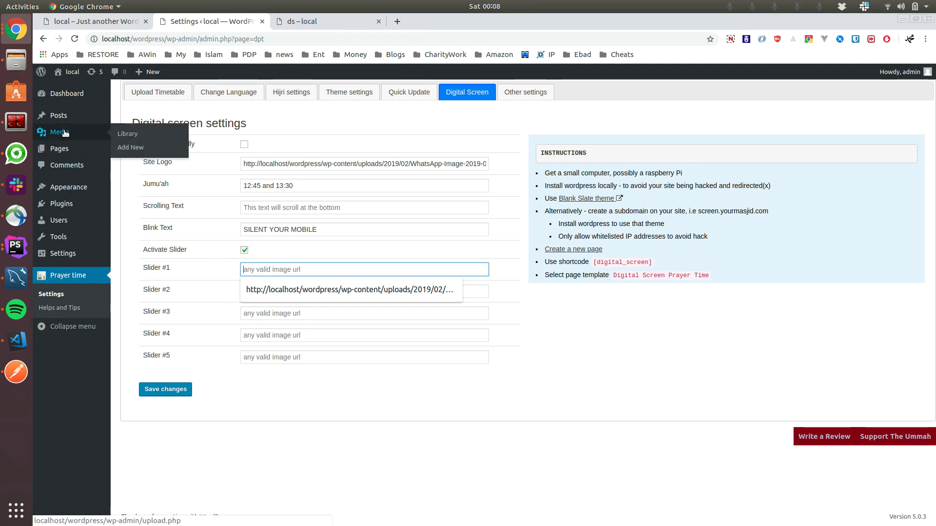
left_click(65, 132)
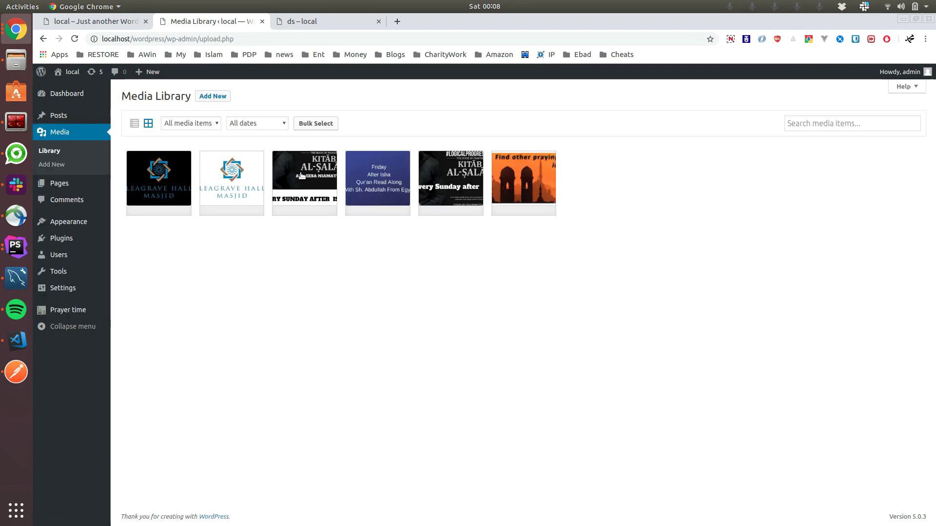
left_click(455, 185)
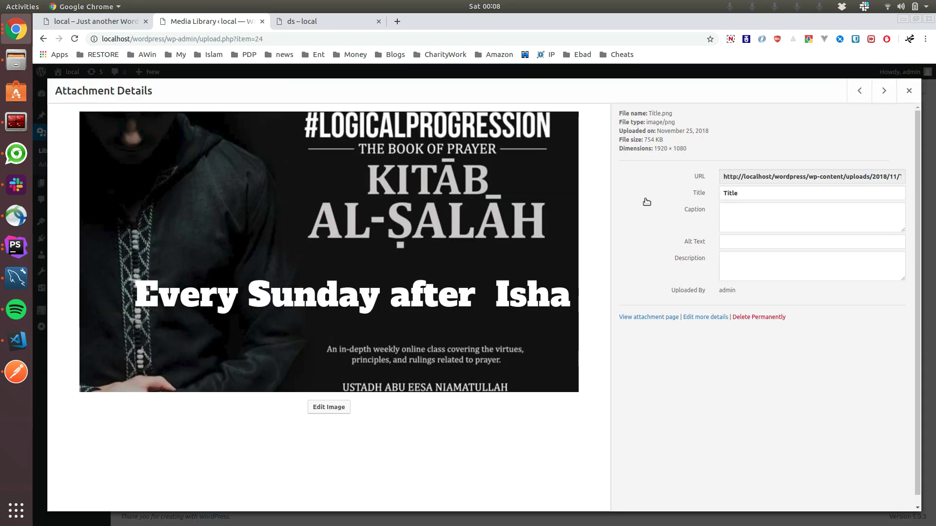
double_click(755, 179)
left_click(754, 178)
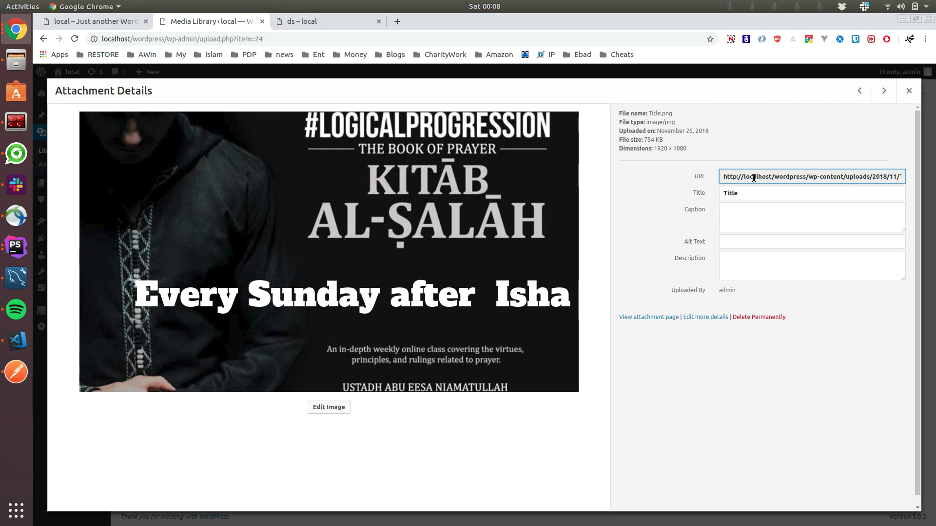
key("ctrl+a")
left_click(754, 178)
key("ctrl+c")
key("Escape")
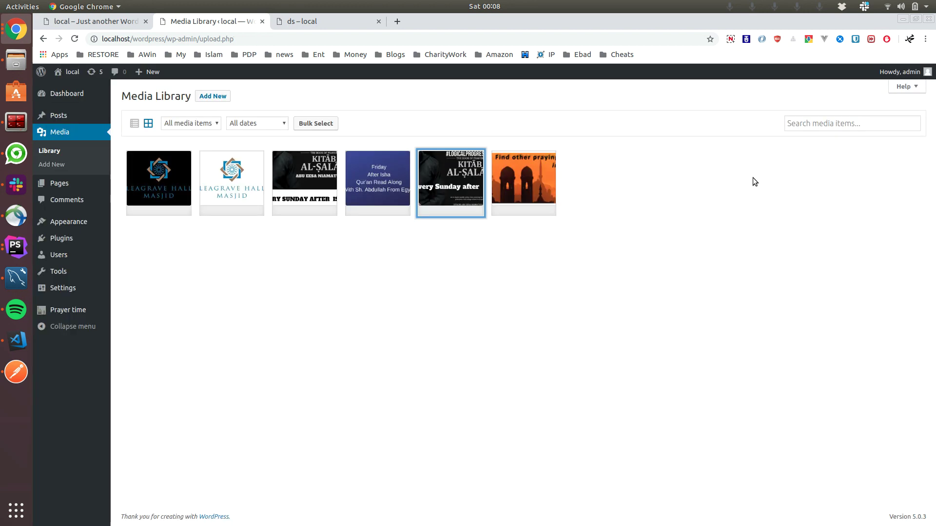
left_click(66, 310)
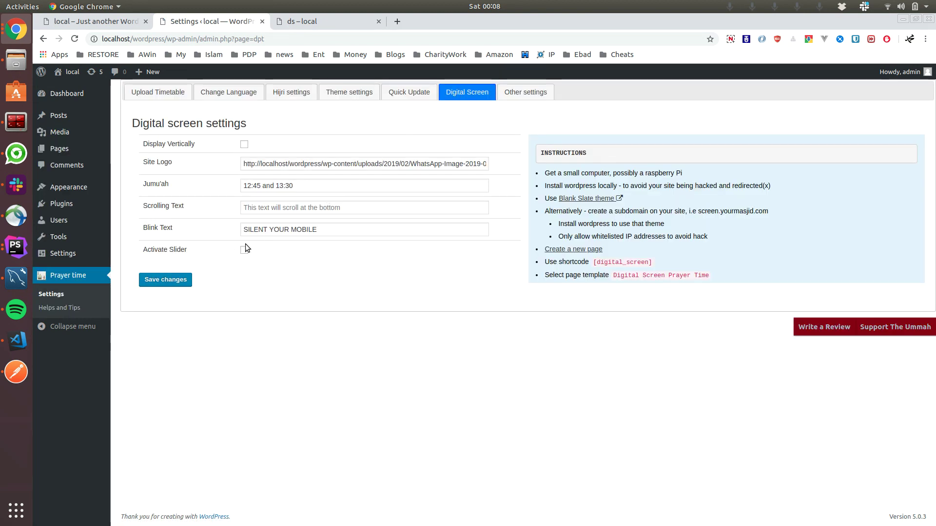
Activate the slider with Title.png's URL as Slider #1, save, and view the display
left_click(244, 249)
left_click(274, 269)
key("ctrl+v")
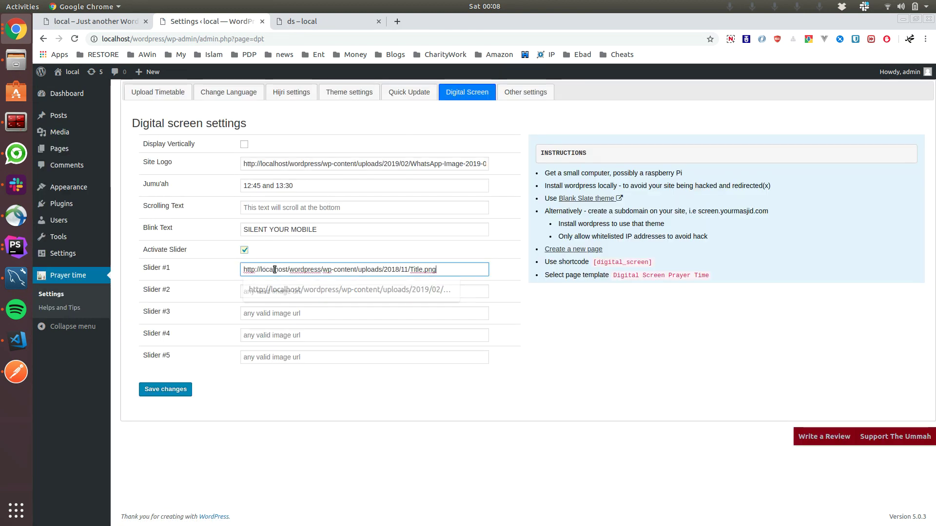
left_click(168, 393)
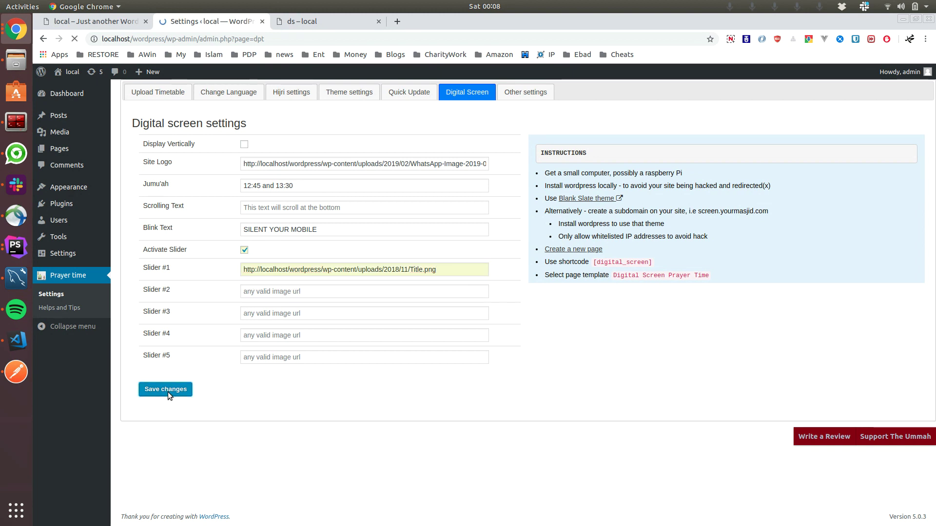
left_click(311, 25)
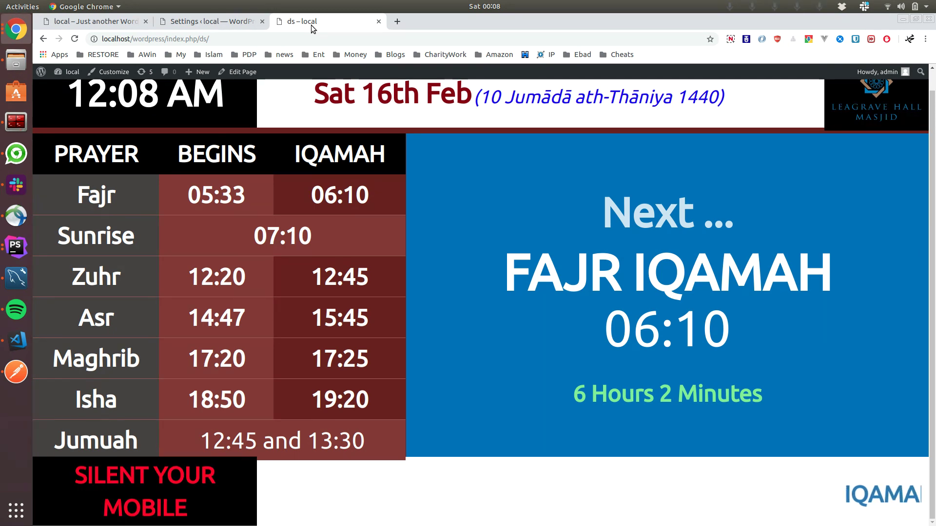
Preview the prayer display full screen with the poster slide, then exit full screen
key("F11")
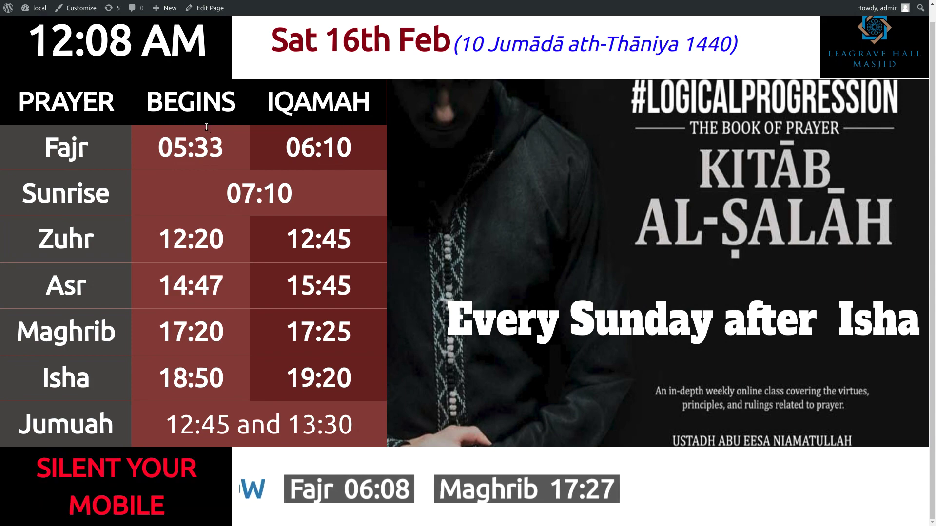
key("F11")
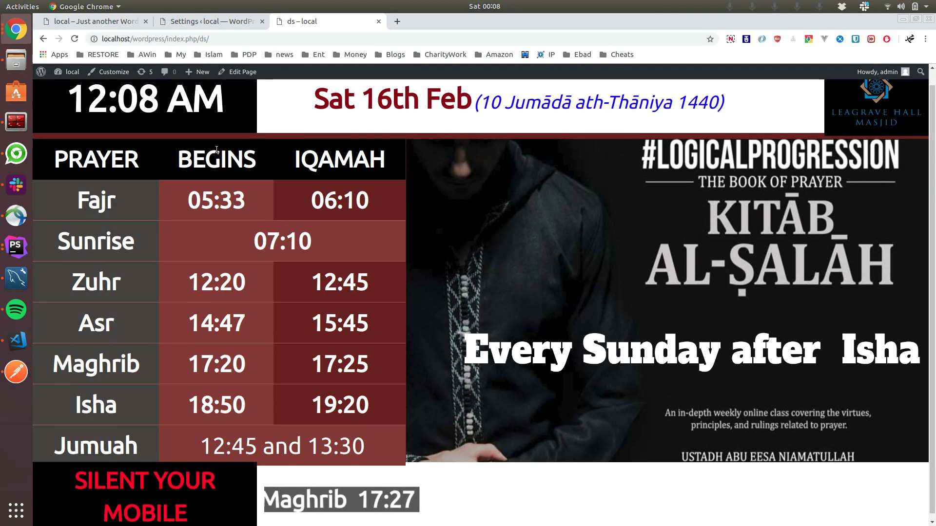
scroll(216, 148, "up", 1)
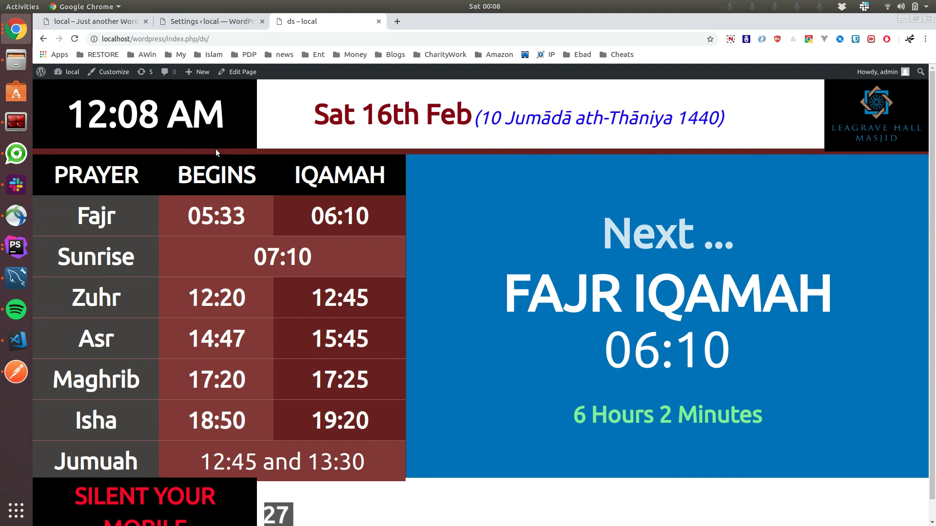
Return to the Digital screen settings page
left_click(235, 23)
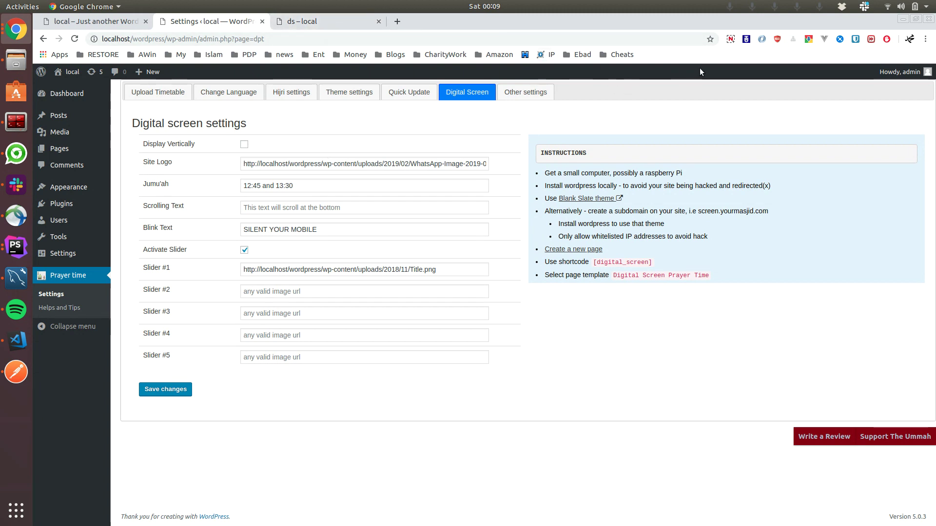
left_click(730, 39)
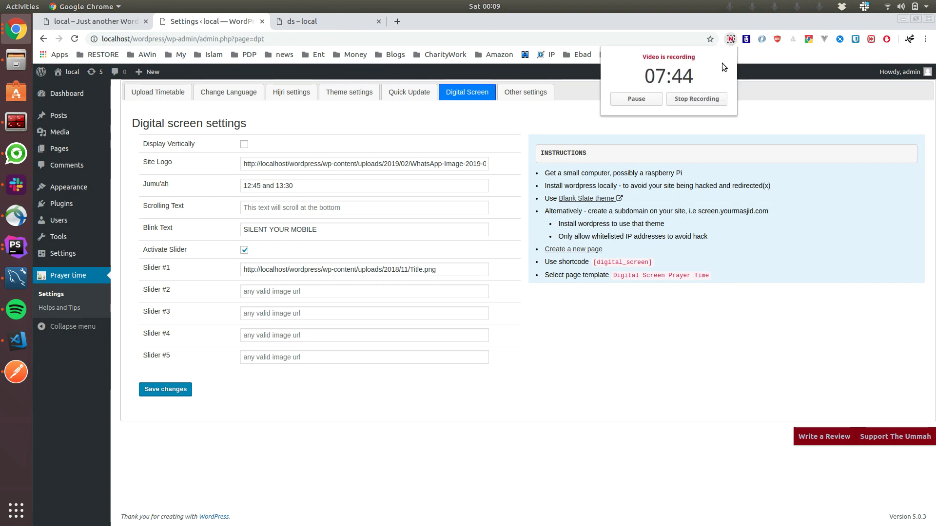
left_click(700, 104)
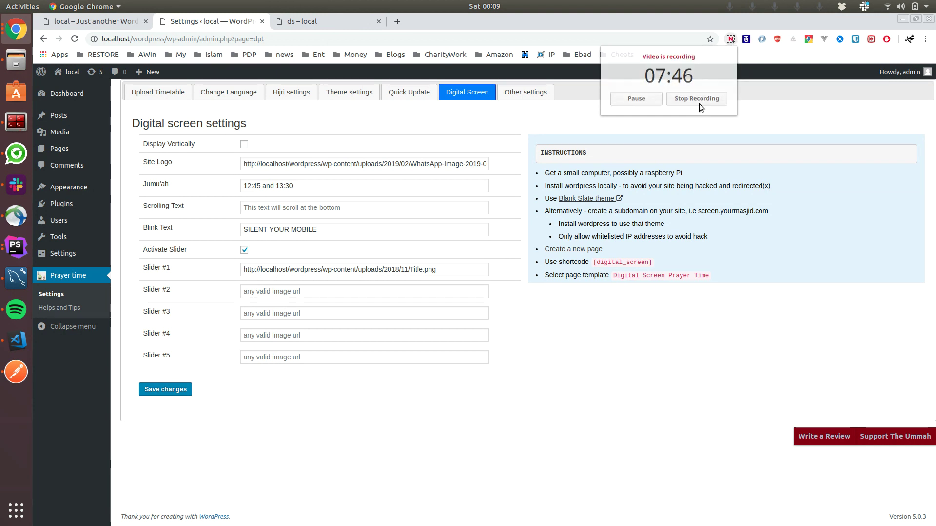